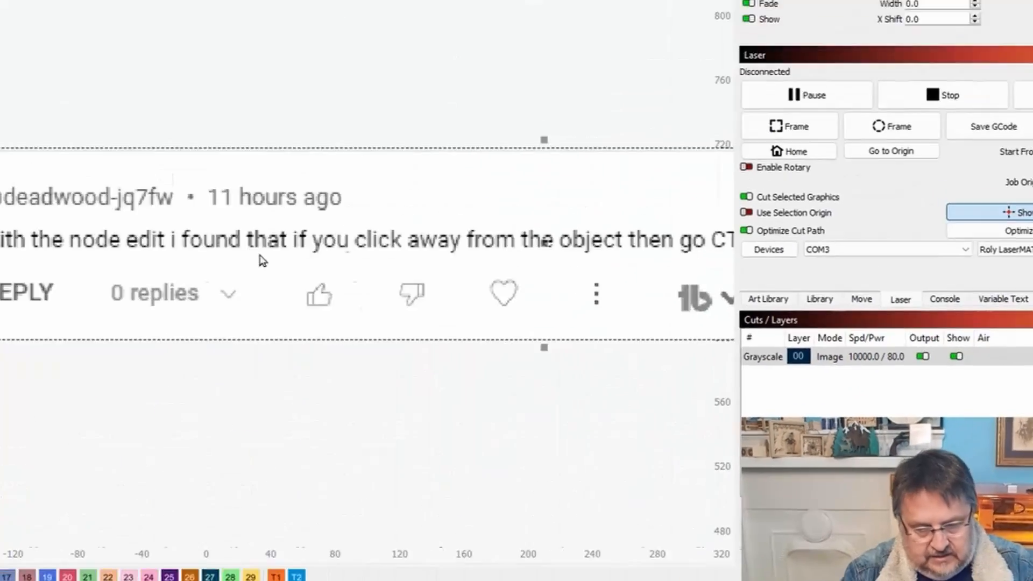
Delete the imported viewer-comment screenshot so the laser bed is empty
key(Delete)
scroll(134, 333, down, 5)
drag(161, 500, 91, 194)
scroll(95, 223, up, 4)
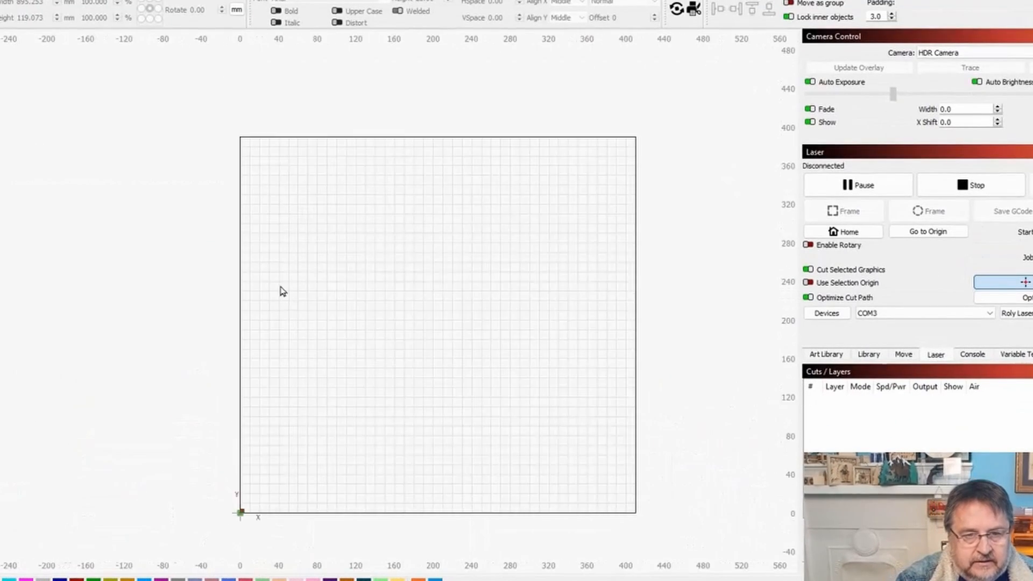
scroll(280, 287, up, 5)
drag(415, 342, 111, 353)
scroll(113, 353, down, 4)
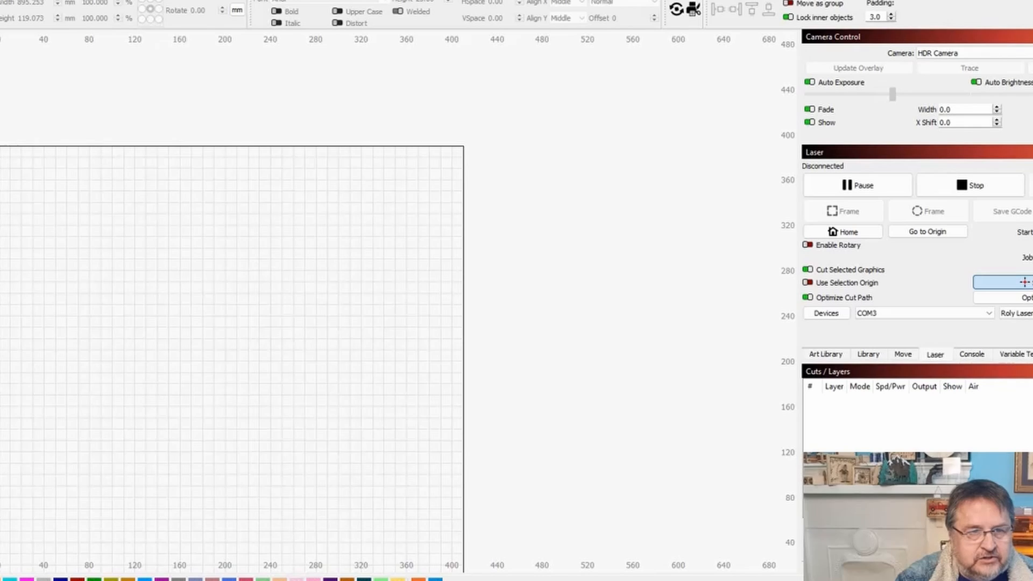
key(ctrl+0)
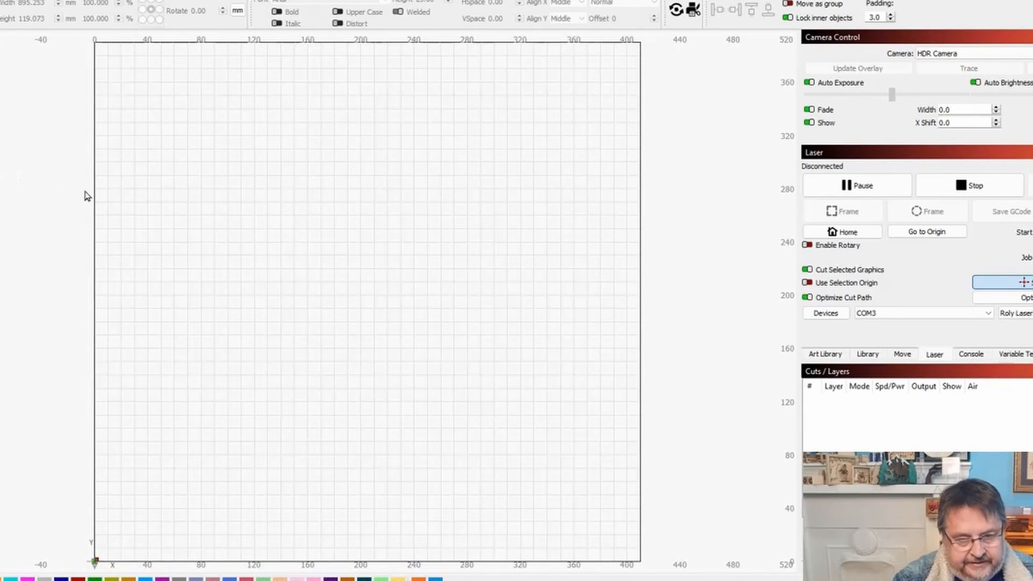
Sketch a hexagon about 228 mm wide and 197 mm high on the bed and make its path nodes editable
drag(468, 479, 468, 480)
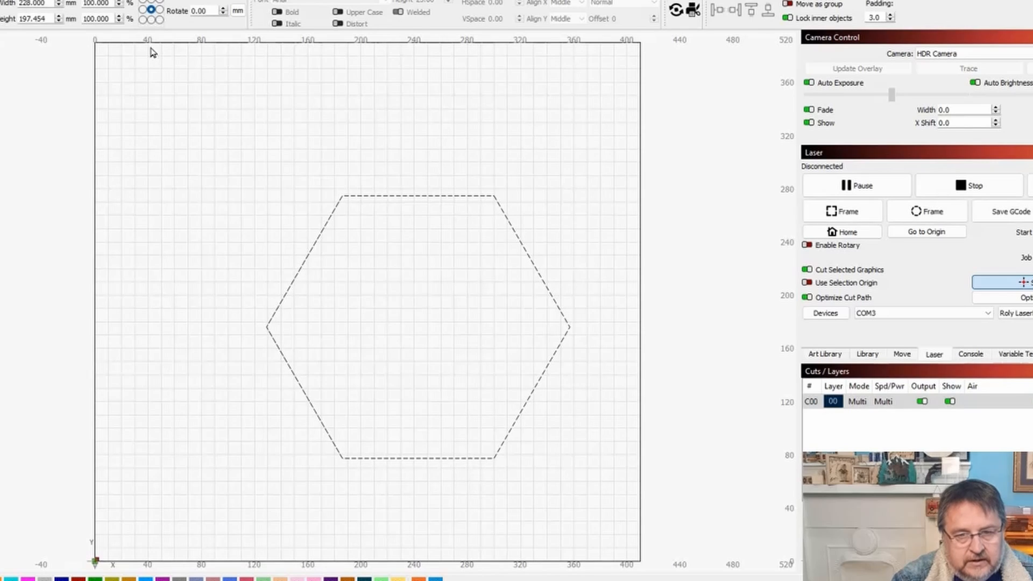
click(5, 1)
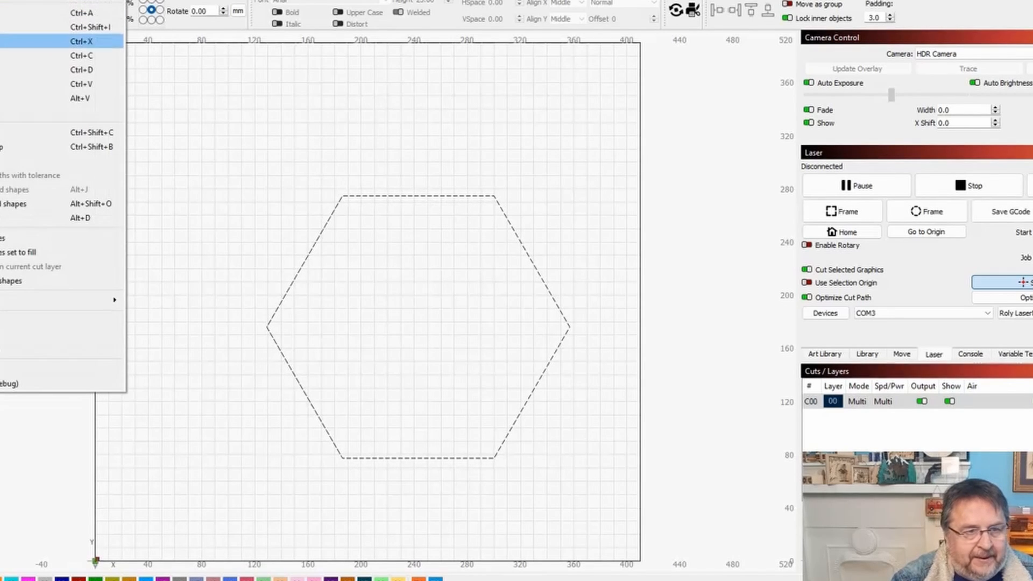
click(32, 132)
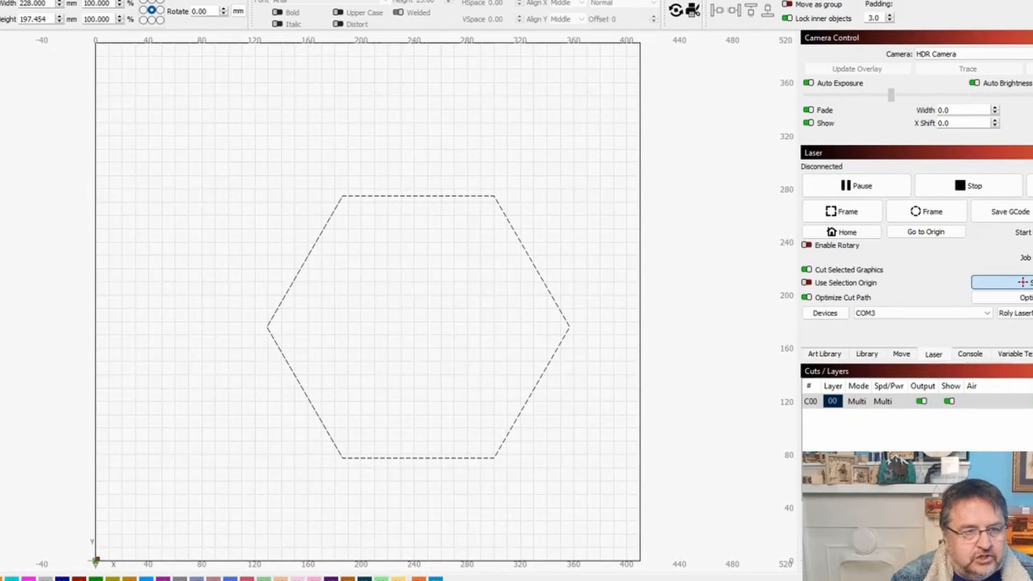
key(ctrl+grave)
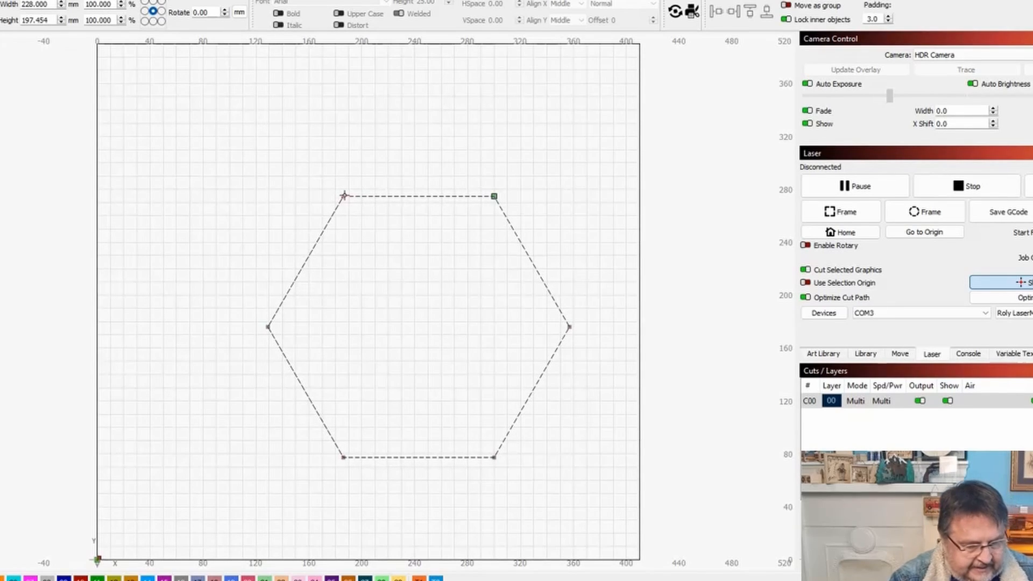
Delete the hexagon's upper-left and far-left nodes, and undo both deletions
key(d)
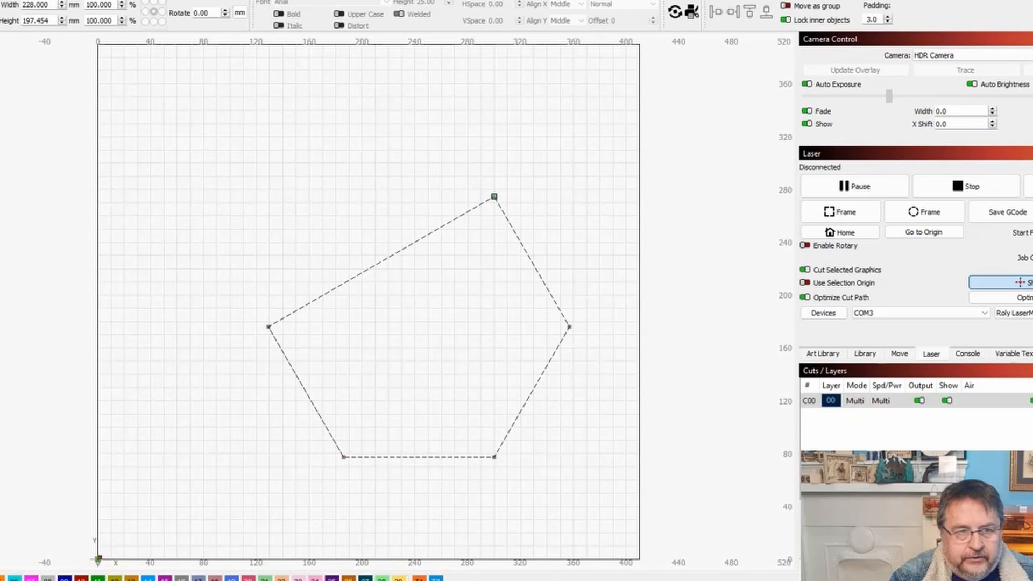
key(ctrl+z)
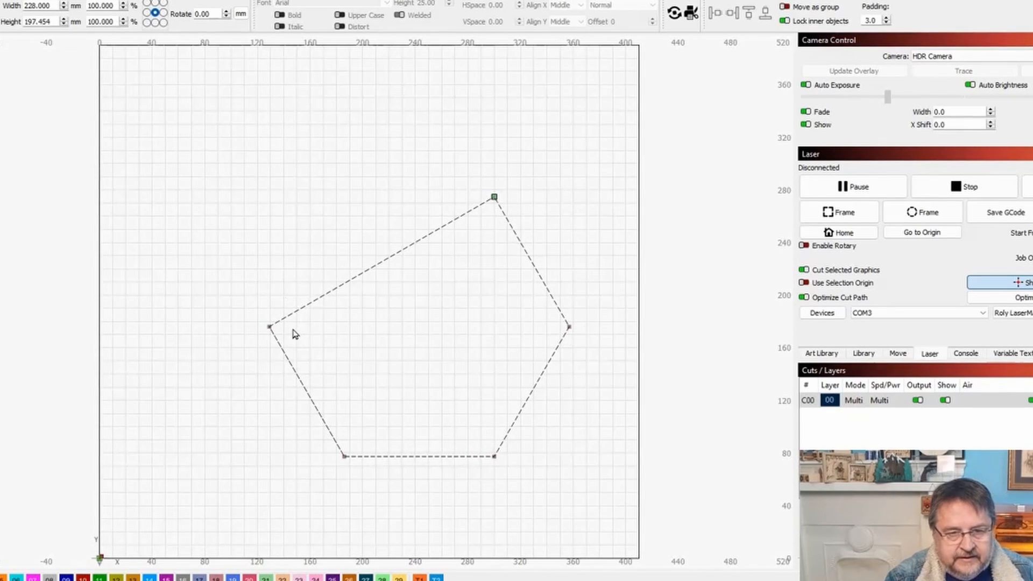
key(Delete)
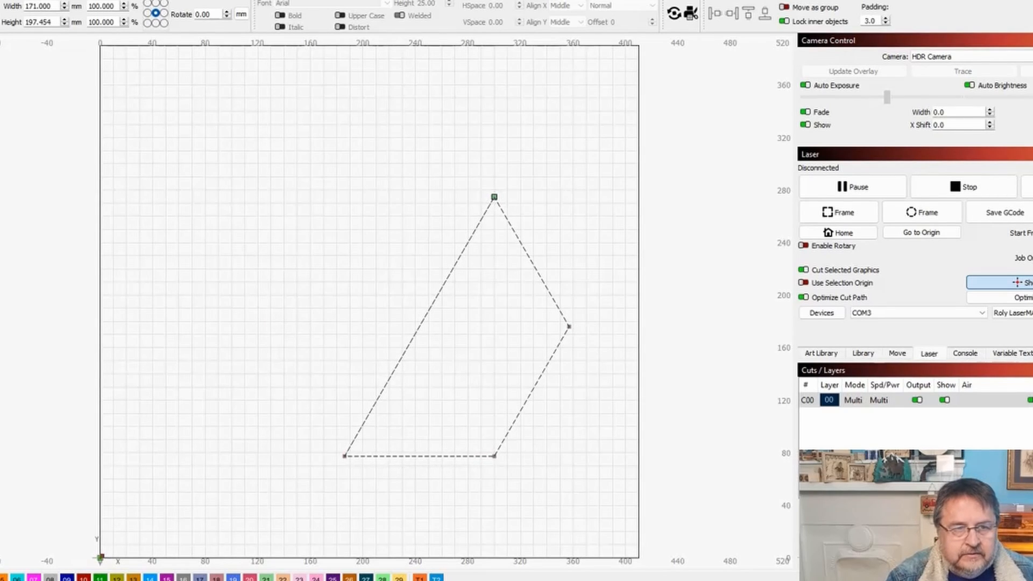
key(ctrl+z)
key(ctrl+z)
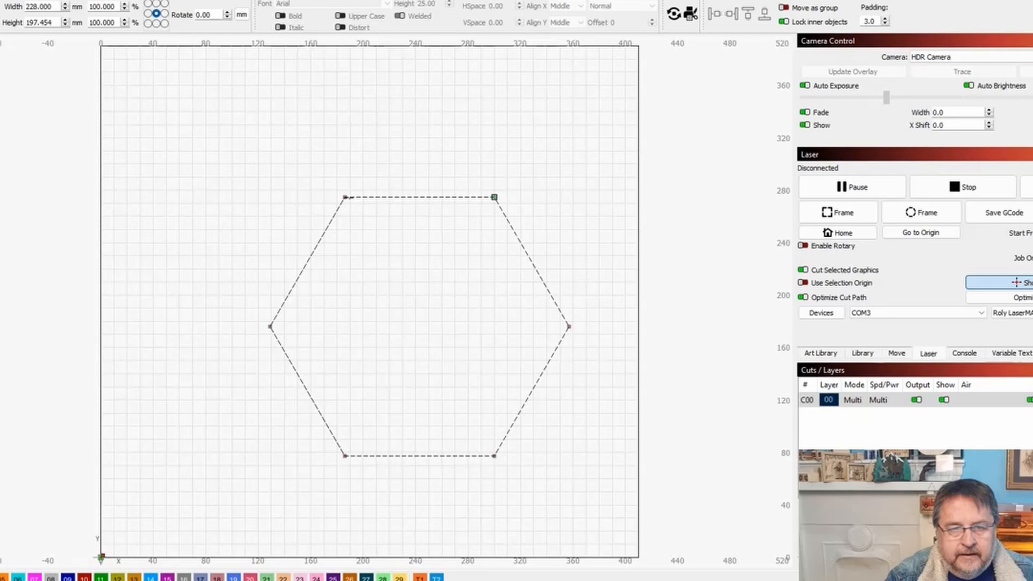
Reshape the hexagon by moving its two upper nodes inward and its far-left node up above the shape
drag(345, 197, 382, 283)
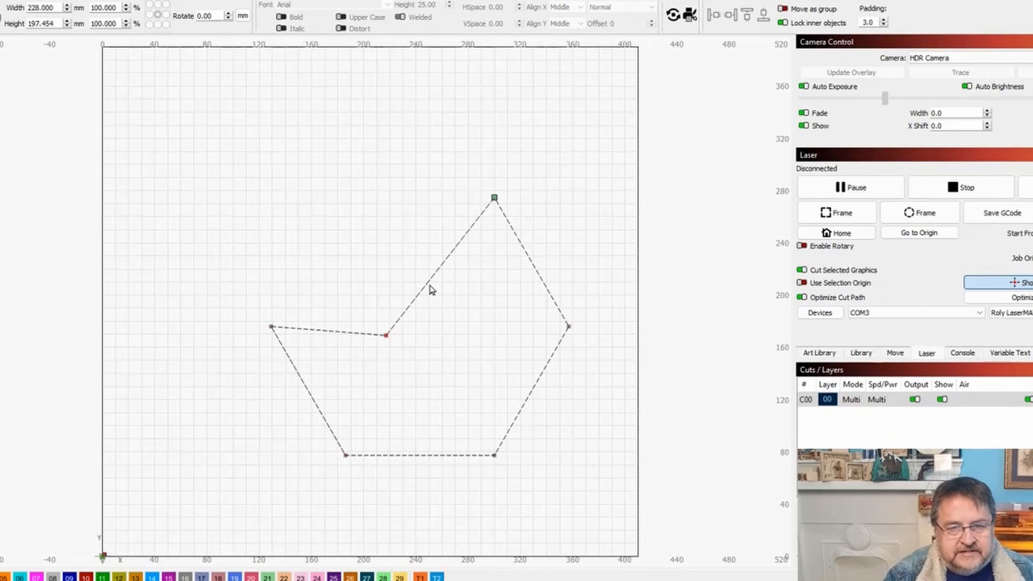
drag(494, 198, 450, 346)
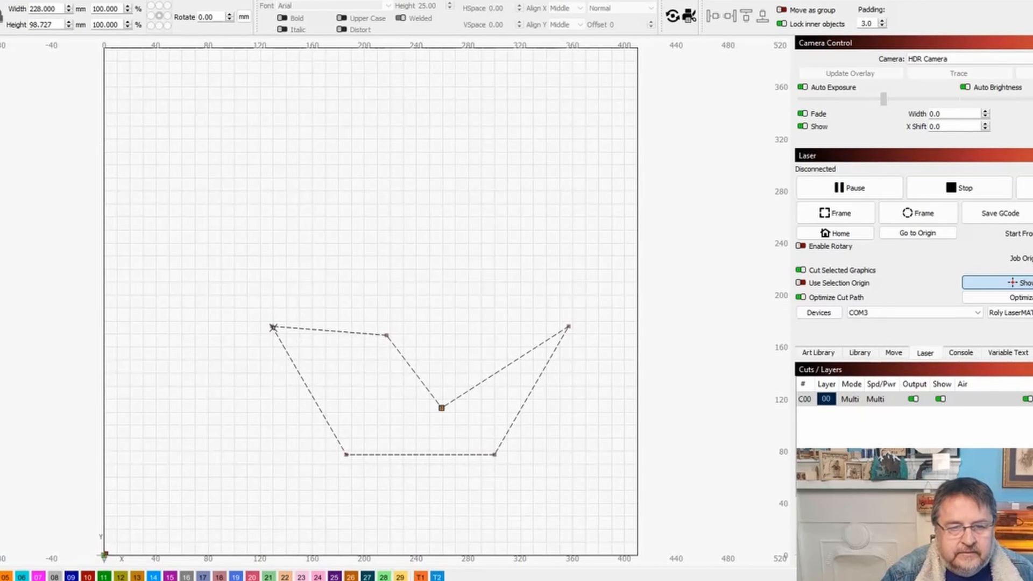
drag(270, 325, 349, 155)
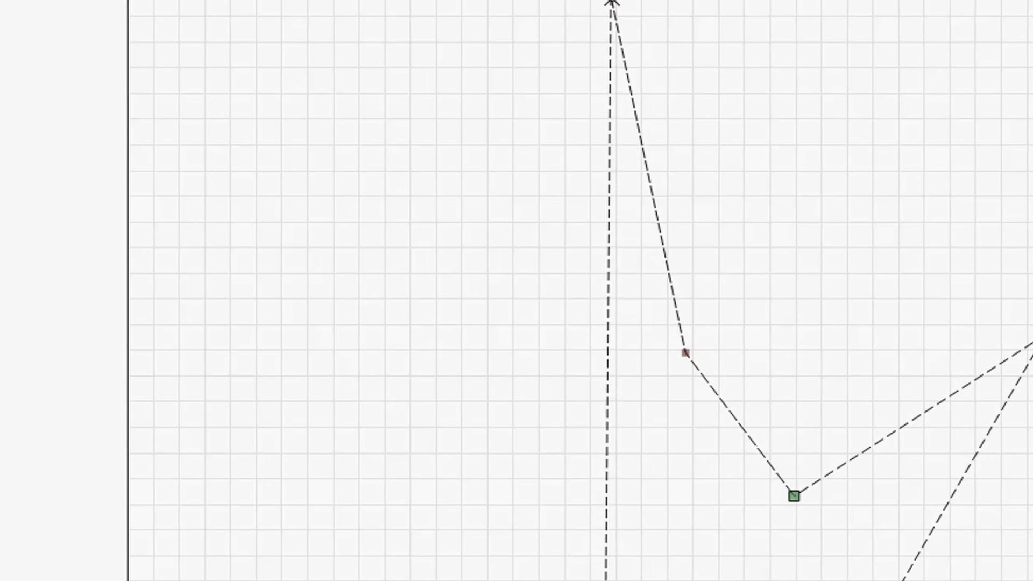
Move the raised node outward to a grid intersection so the shape is about 248 mm wide, and check its alignment up close
drag(612, 2, 409, 341)
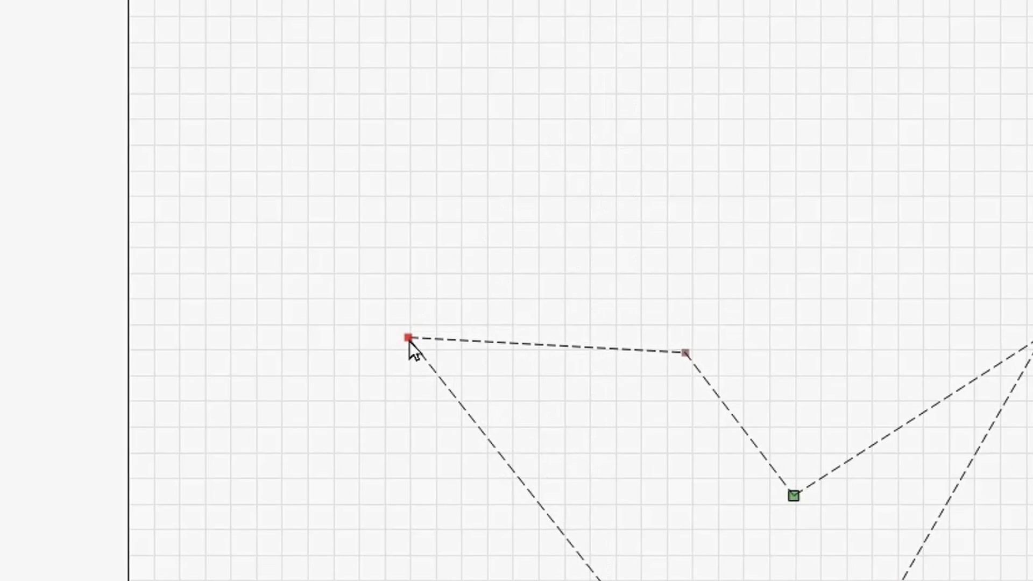
scroll(409, 341, up, 2)
scroll(409, 342, up, 2)
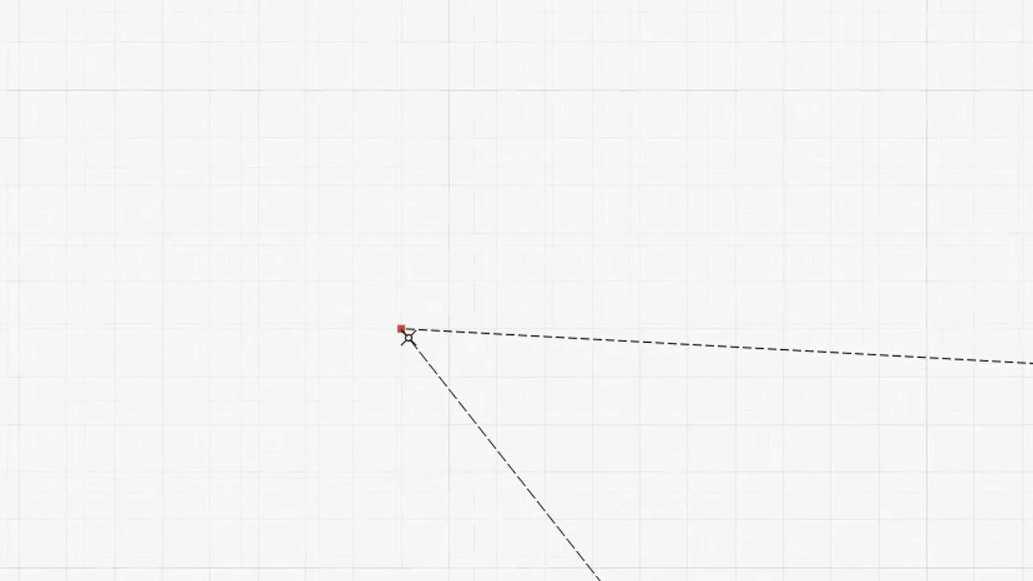
scroll(240, 537, up, 6)
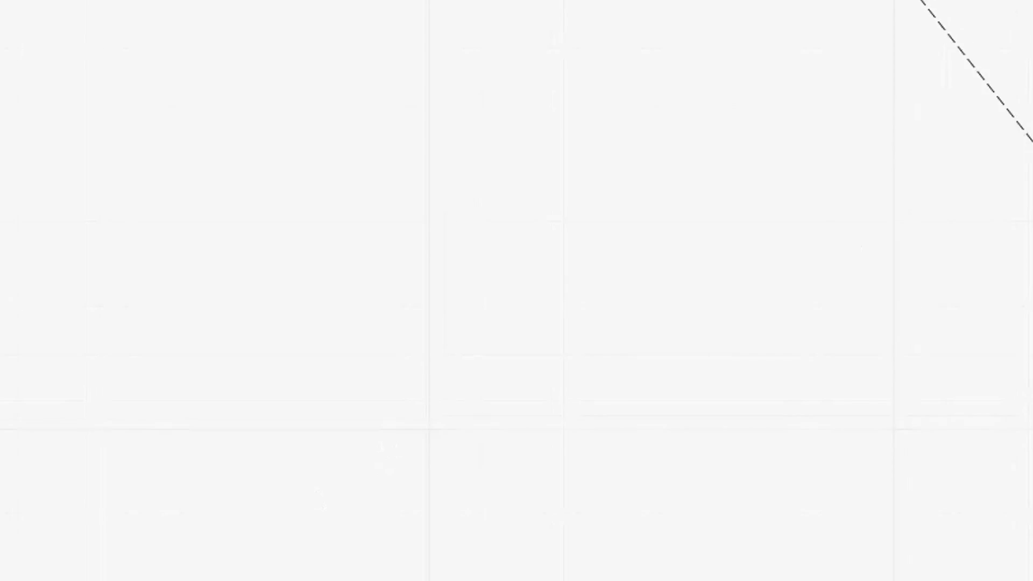
drag(856, 81, 656, 510)
scroll(738, 463, up, 3)
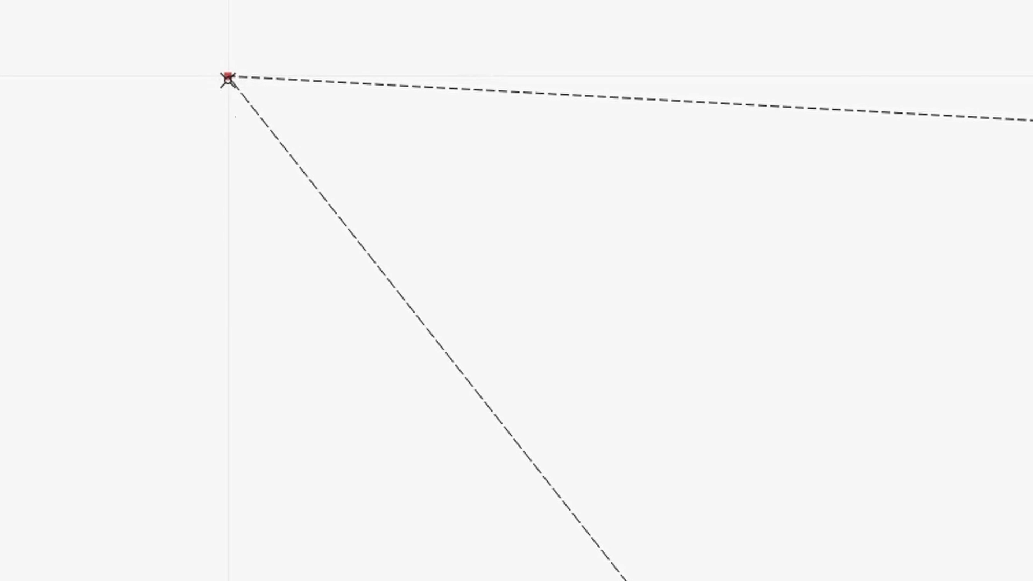
scroll(214, 243, down, 8)
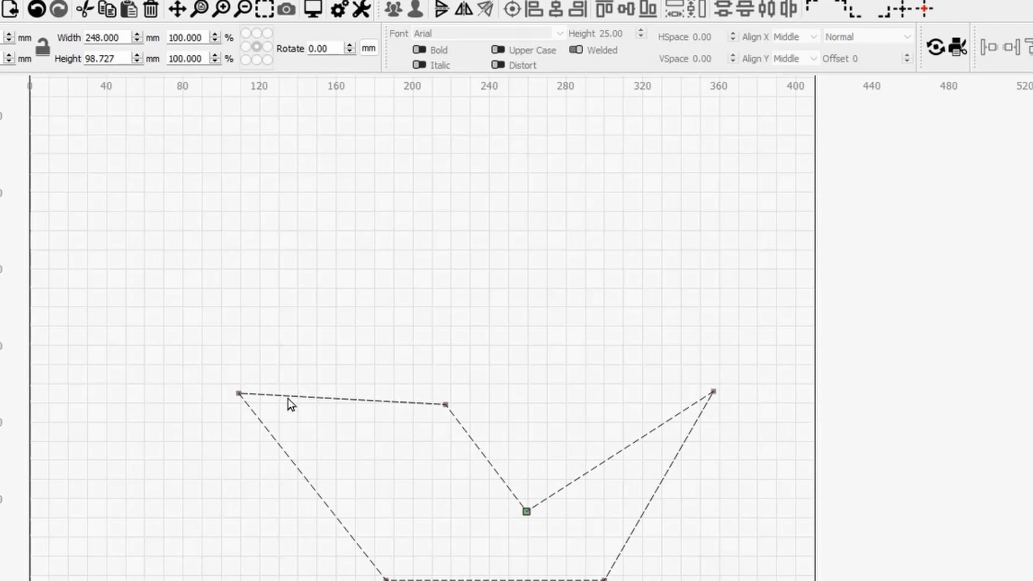
Undo the edits back to the empty bed, and redo the hexagon with the two inward node moves
click(36, 16)
click(35, 16)
click(36, 16)
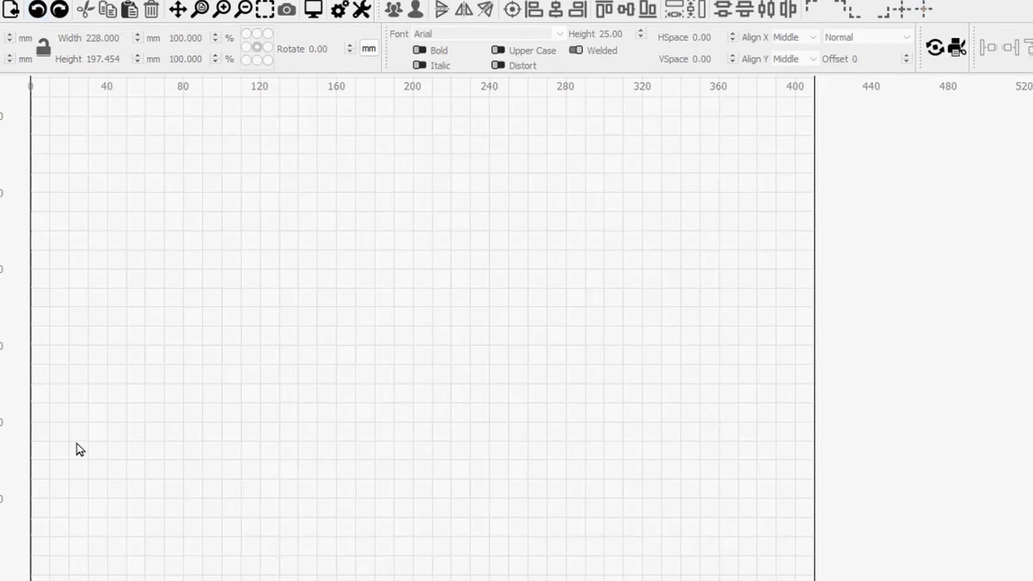
click(59, 24)
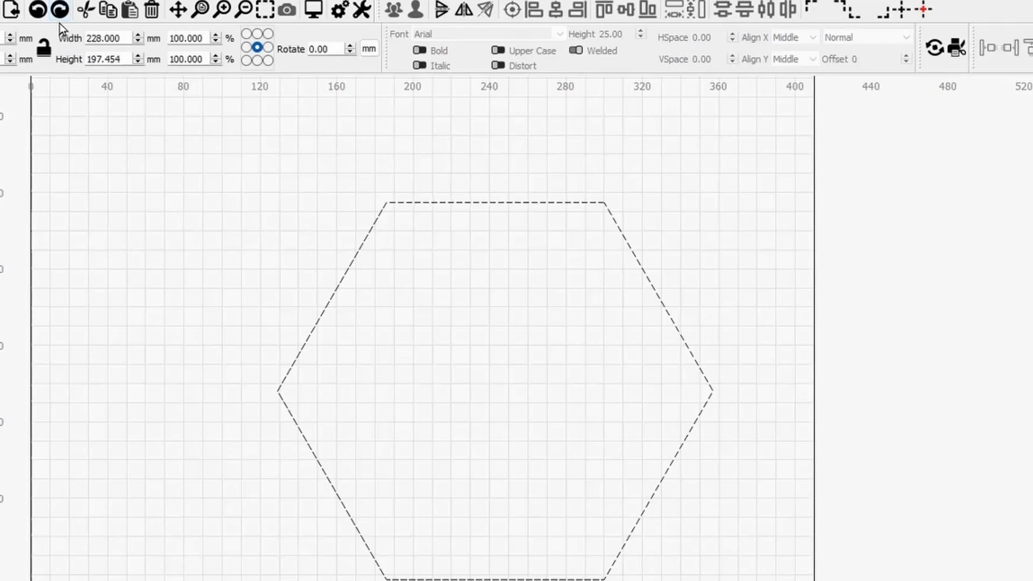
click(59, 24)
click(60, 24)
click(60, 23)
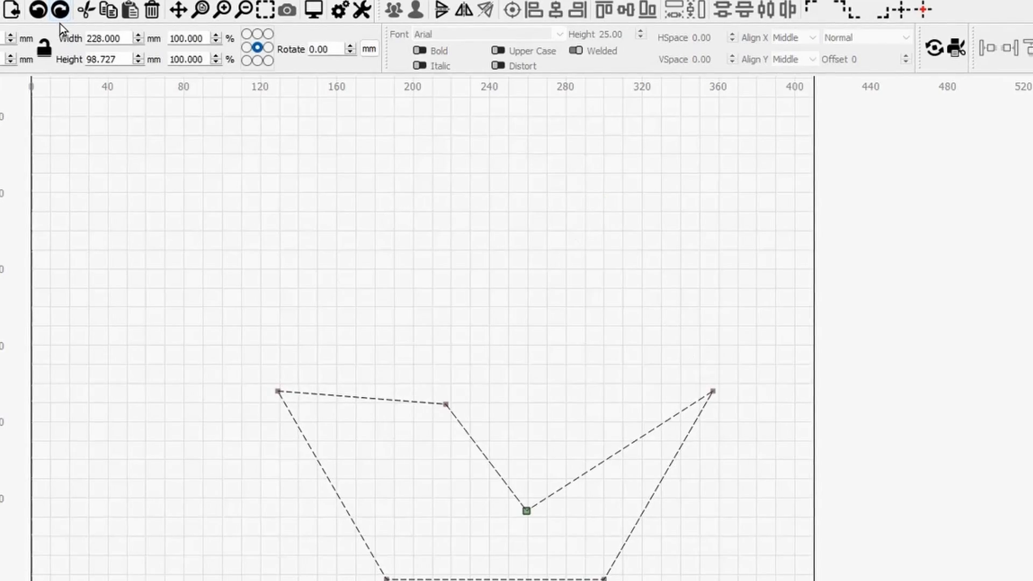
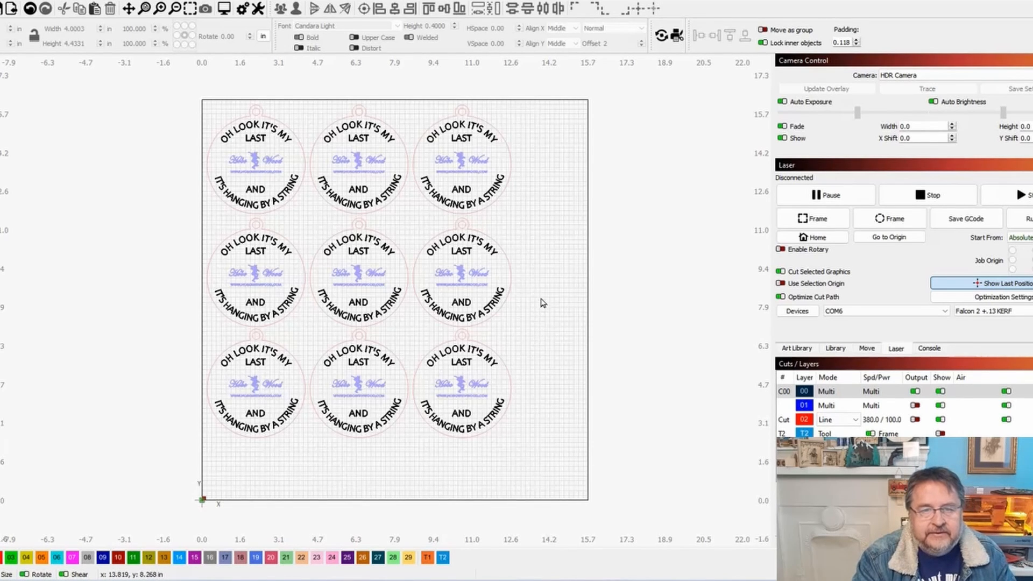
Examine the layout of the round ornaments on the laser bed
drag(537, 306, 560, 328)
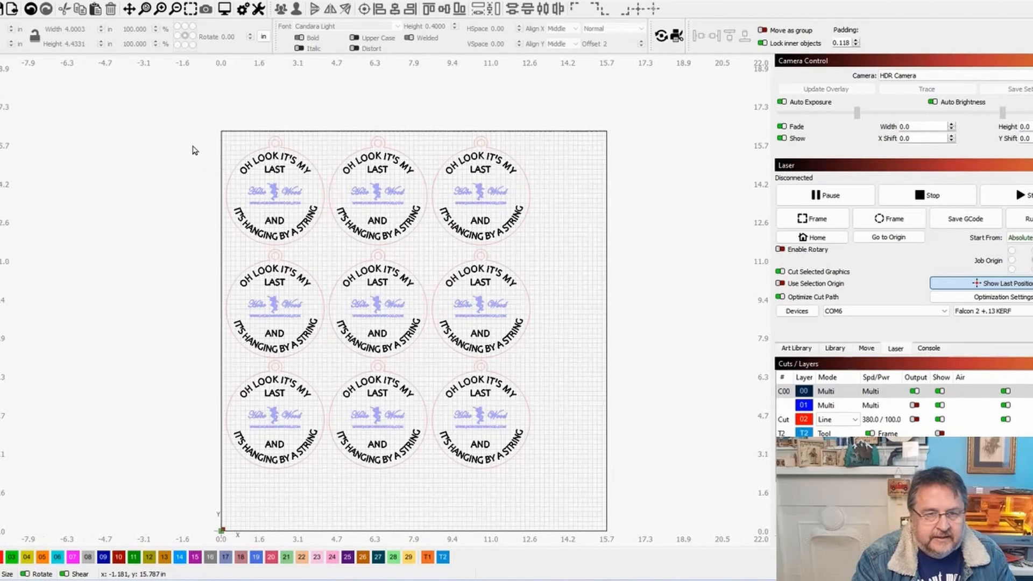
scroll(197, 156, up, 2)
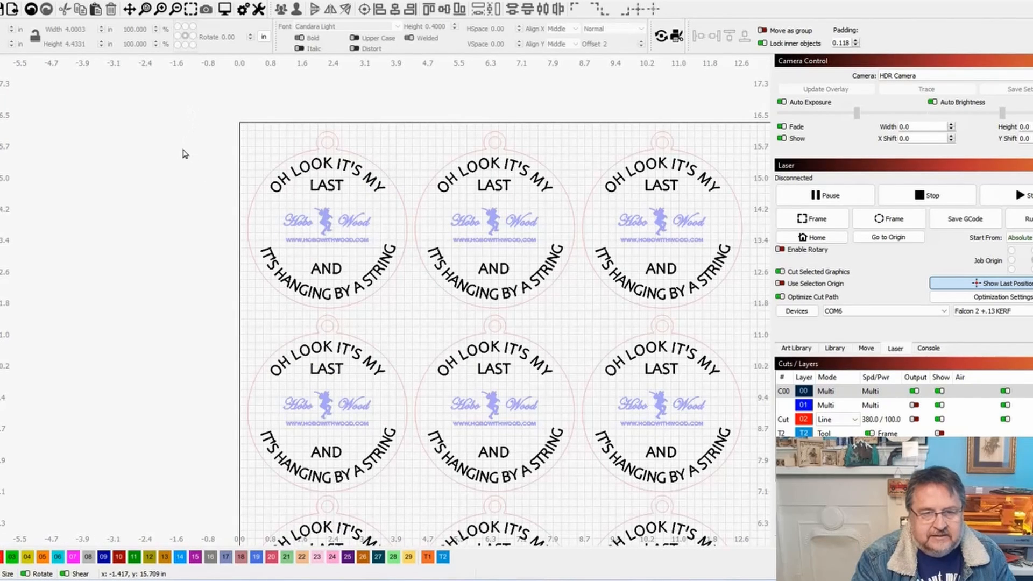
scroll(184, 155, down, 3)
scroll(172, 213, up, 3)
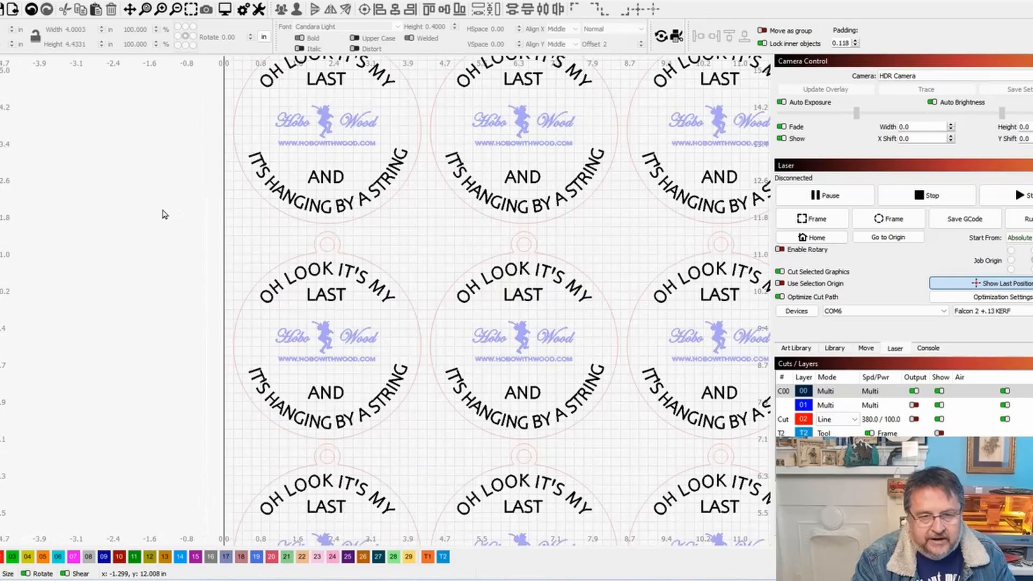
scroll(164, 215, down, 3)
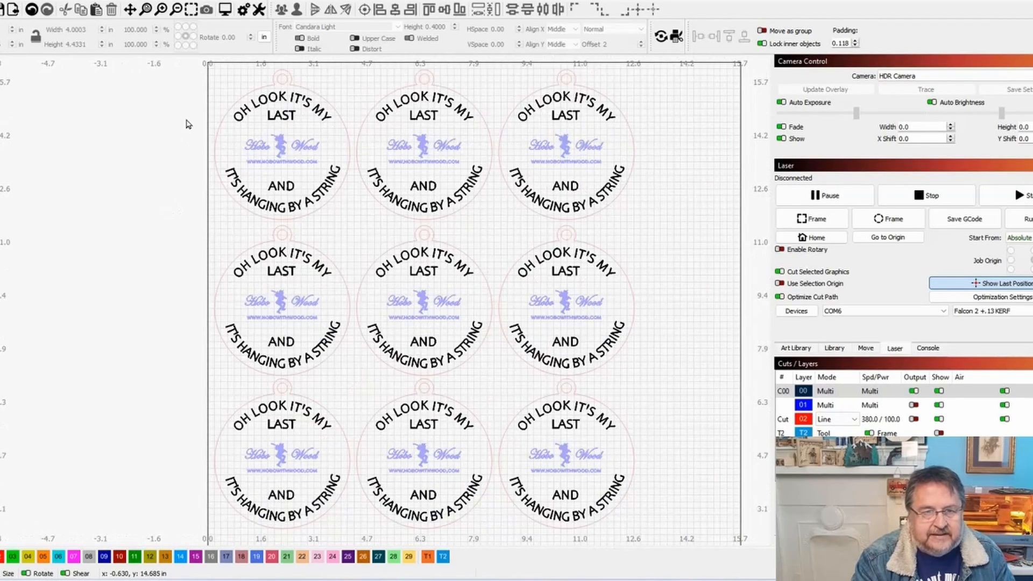
scroll(183, 234, up, 3)
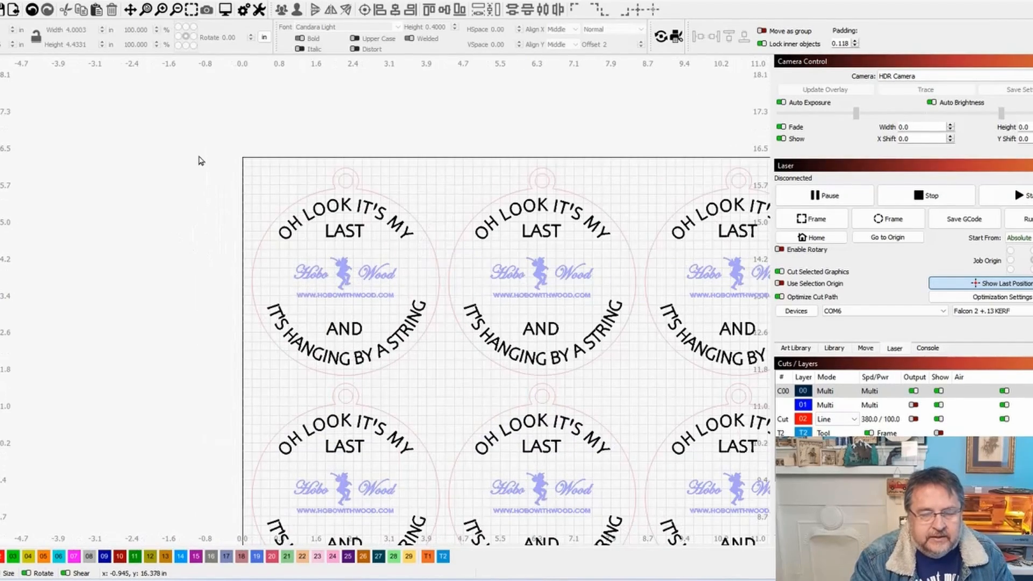
scroll(237, 249, up, 2)
drag(218, 251, 174, 250)
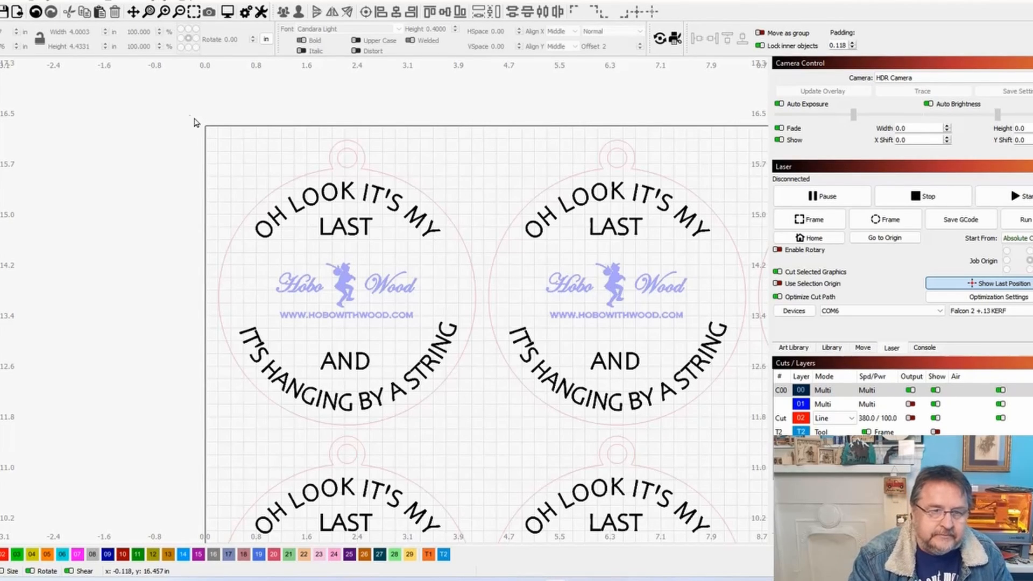
Preview the engraving path and estimated time for the upper-left ornament only
drag(187, 117, 503, 450)
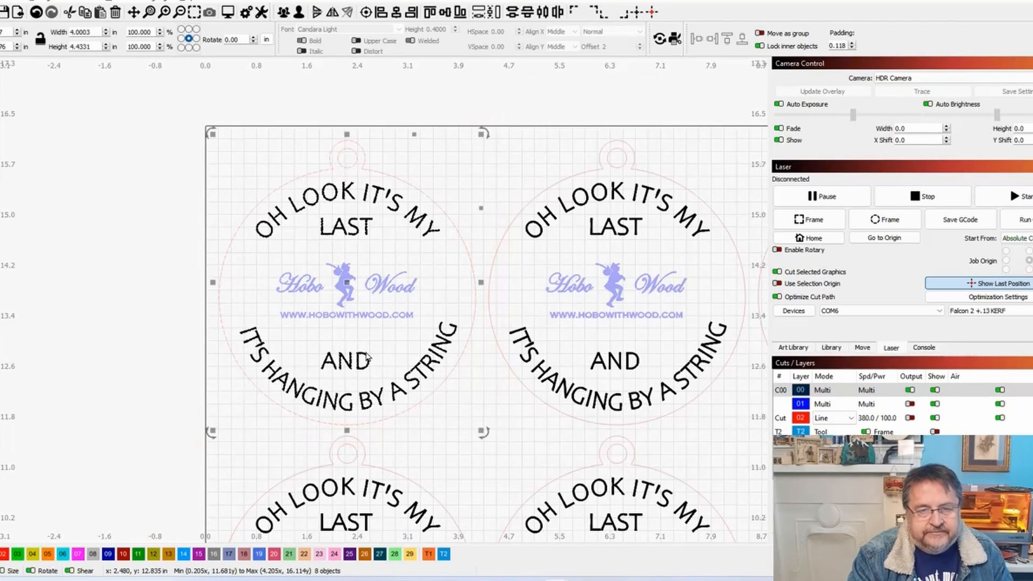
click(229, 12)
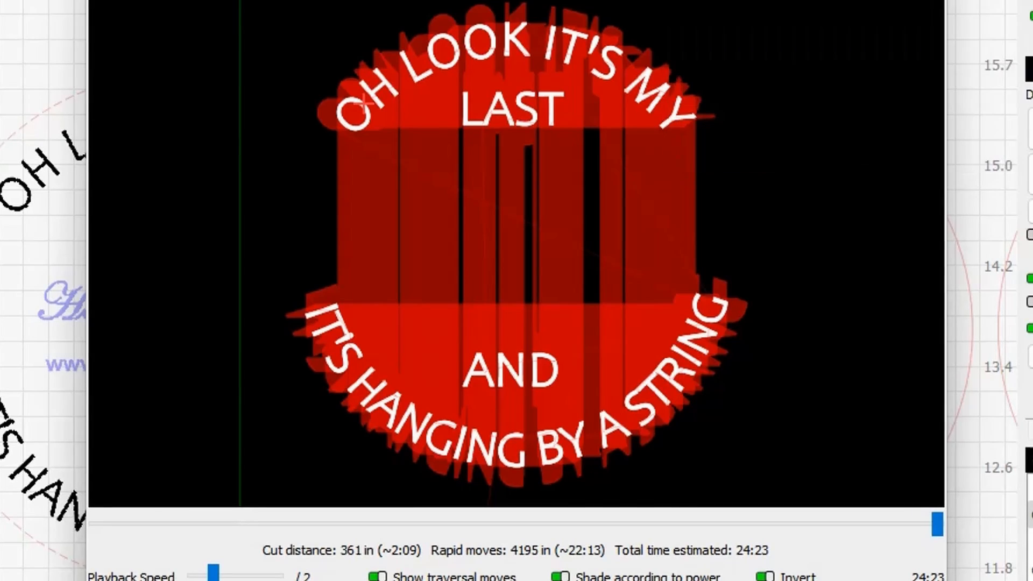
key(Escape)
Preview the engraving path and estimated time for only the ornament directly below the upper-left one
drag(679, 328, 650, 126)
scroll(649, 129, down, 2)
drag(166, 237, 547, 580)
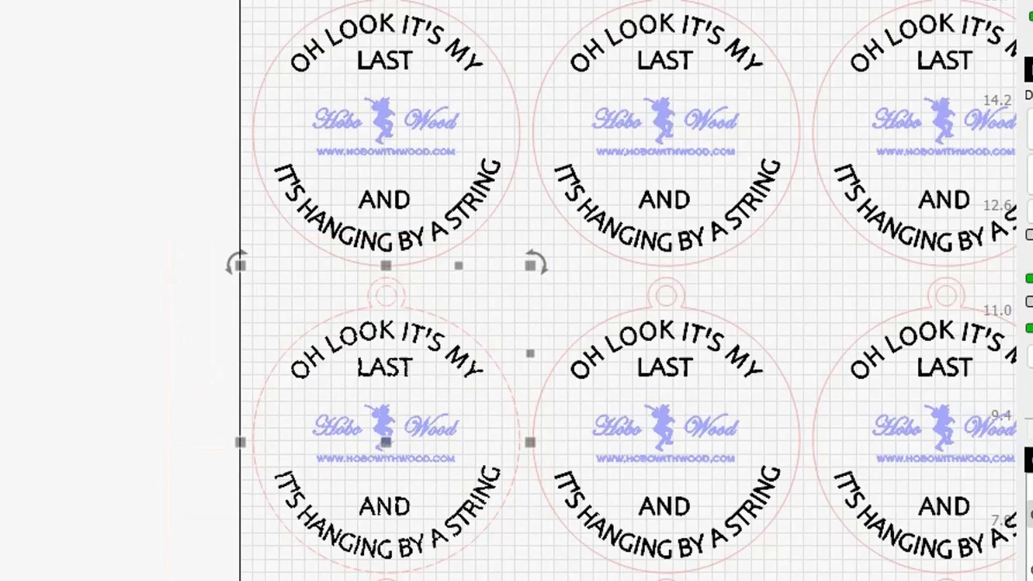
key(alt+p)
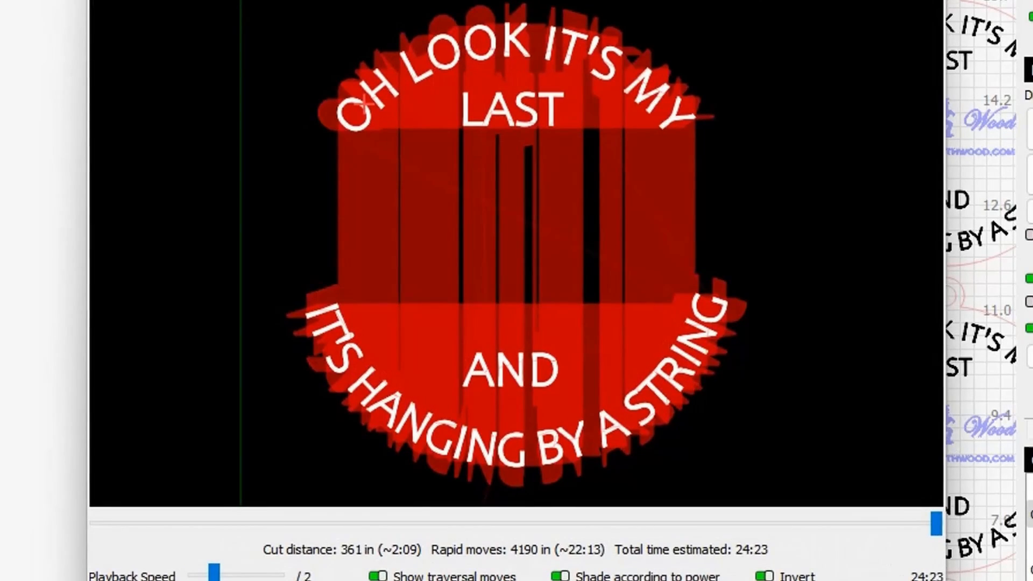
key(Escape)
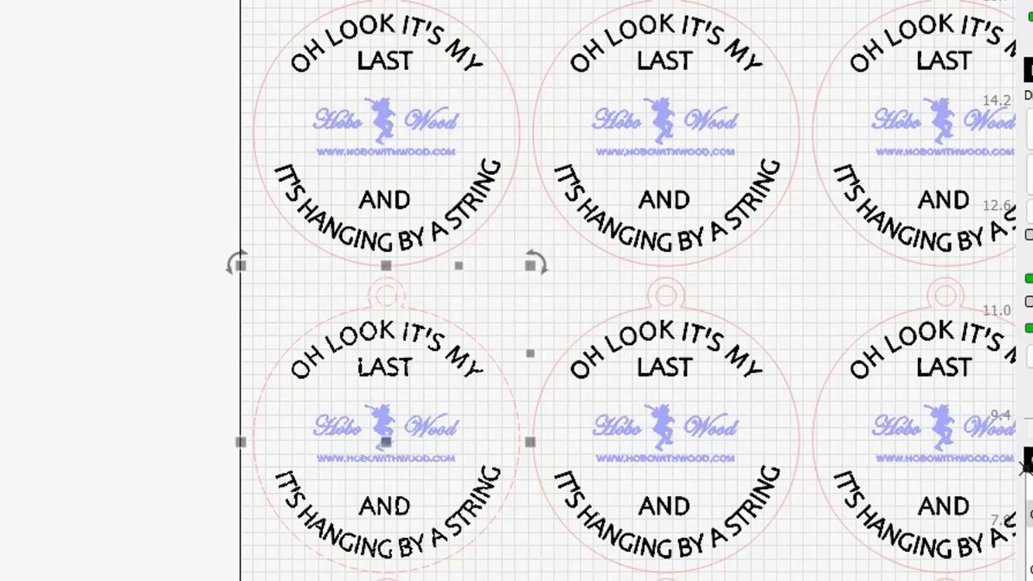
Set the text engraving layer's fill option to Fill shapes individually
key(ctrl+l)
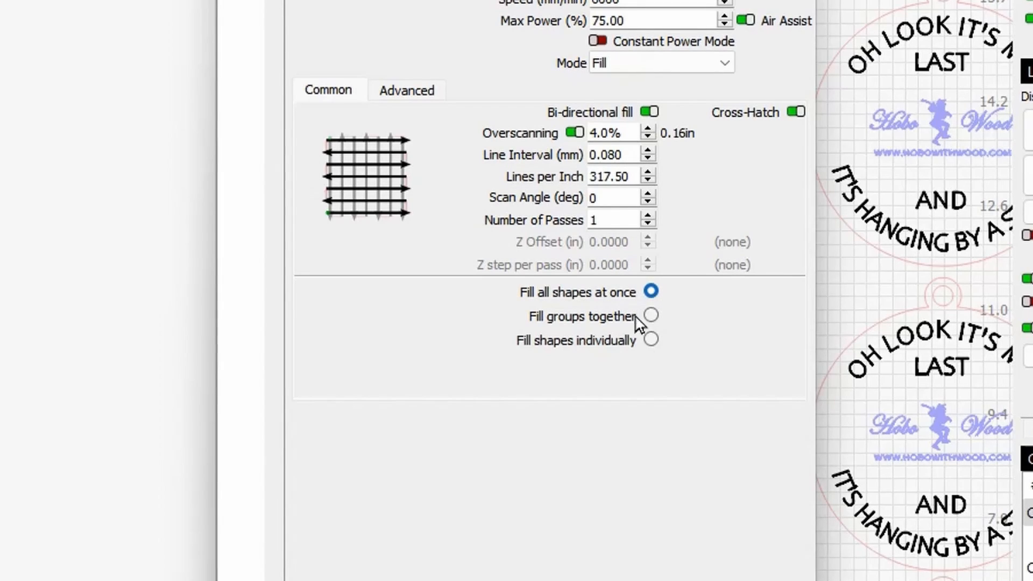
click(651, 342)
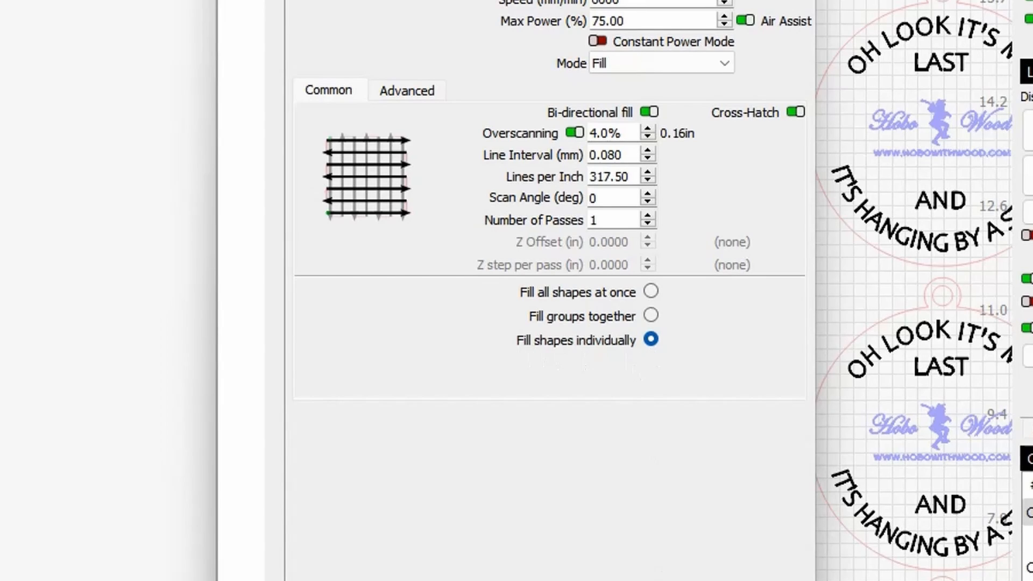
key(Return)
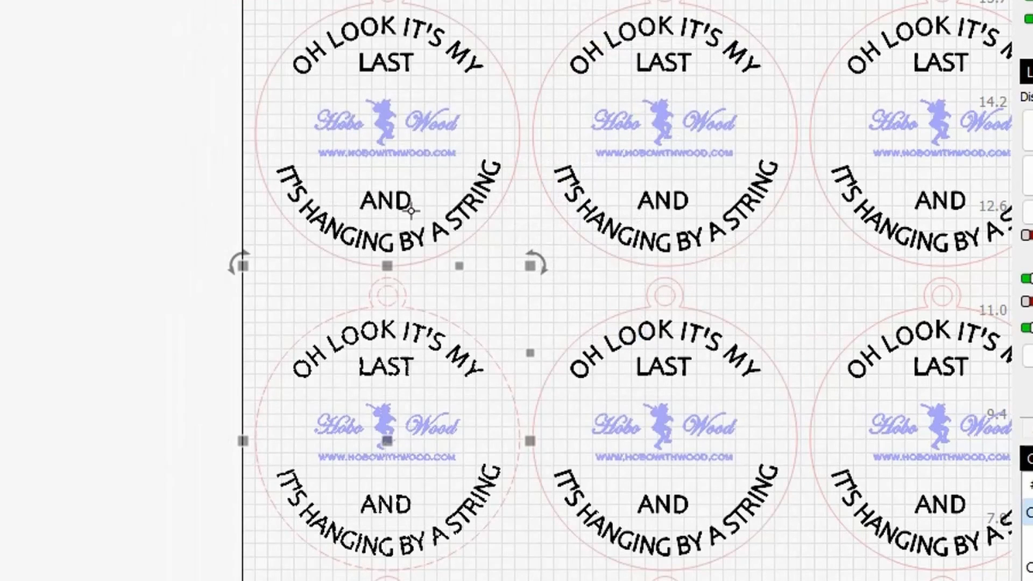
Preview the engraving path and estimated time for only the upper-left ornament with shapes filled individually
click(136, 47)
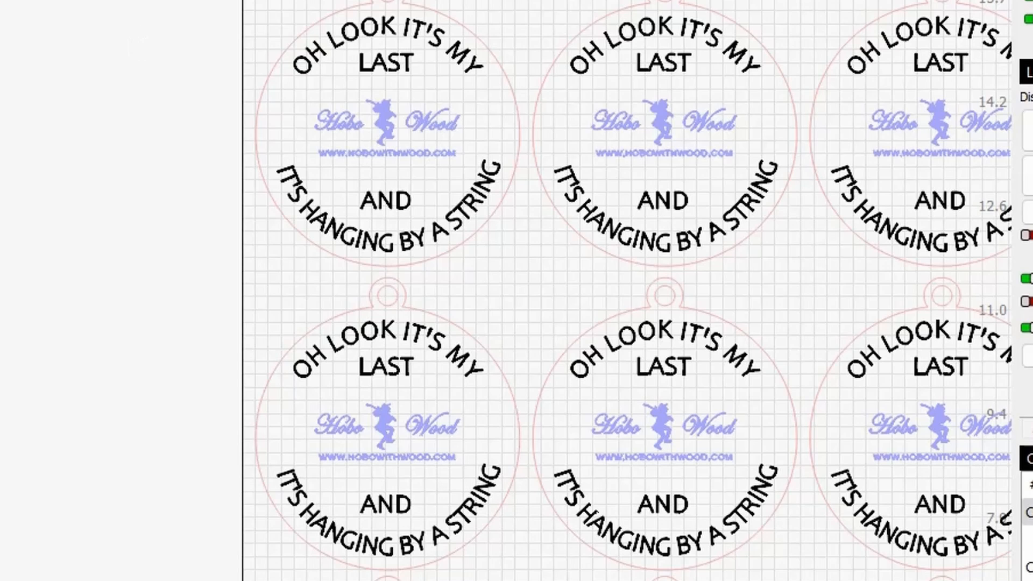
drag(148, 1, 549, 317)
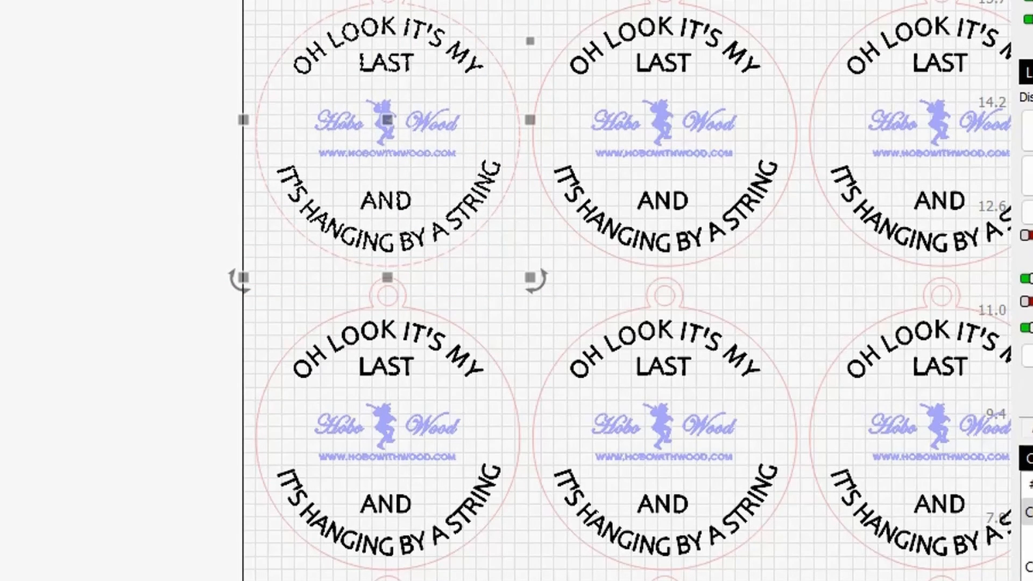
key(alt+p)
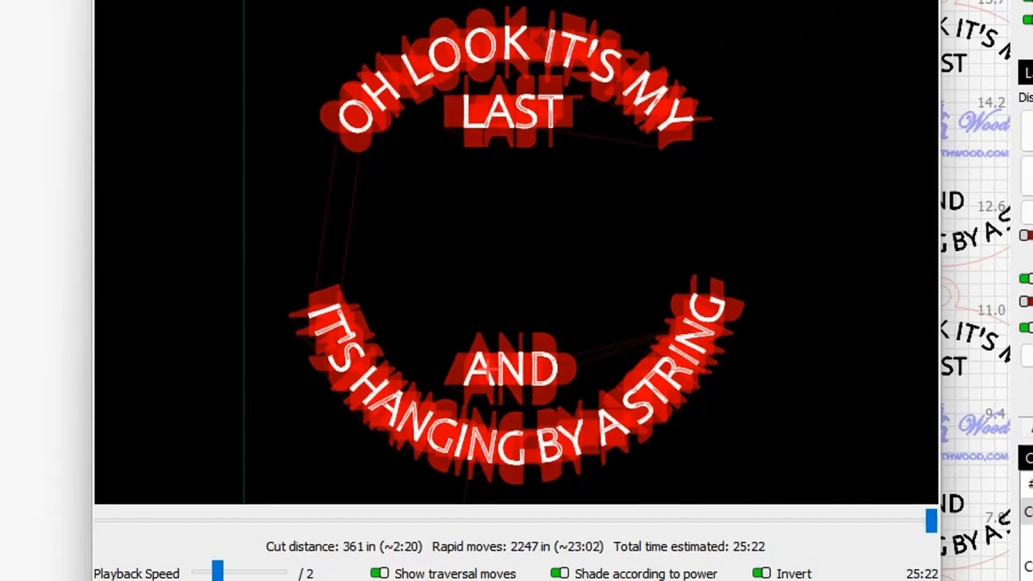
key(Escape)
Preview only the second ornament in the left column with shapes filled individually
click(142, 306)
drag(144, 274, 530, 580)
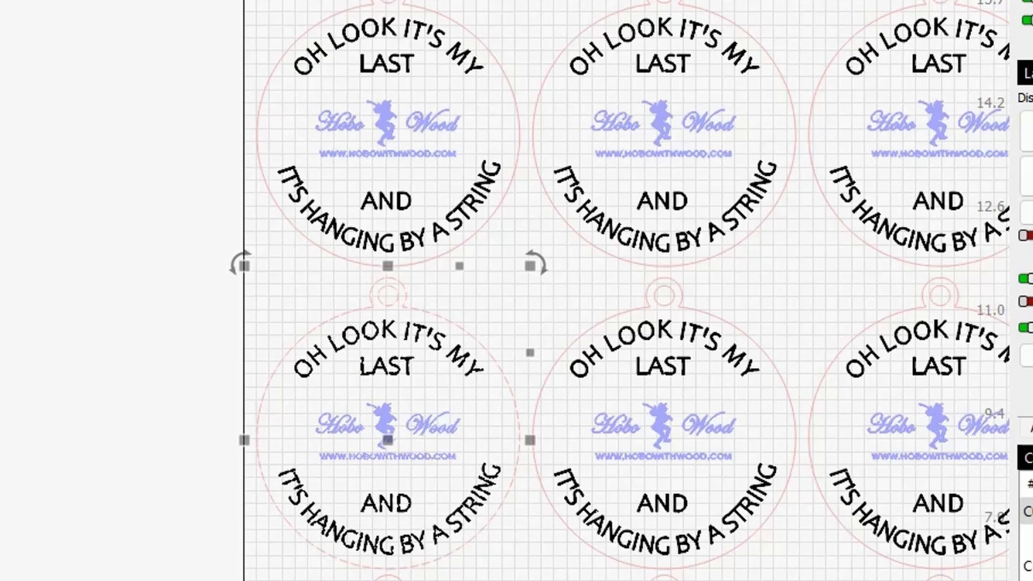
key(alt+p)
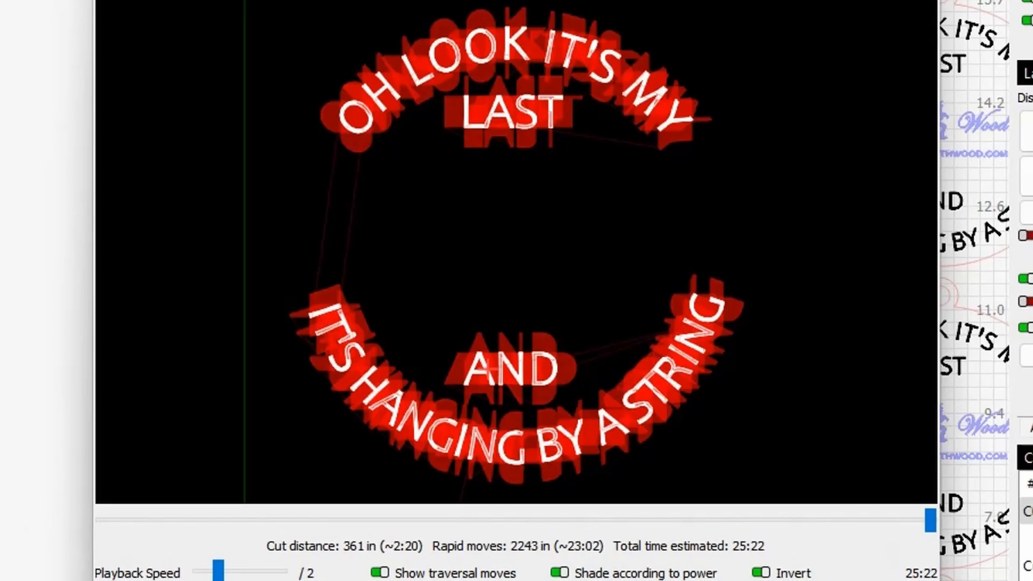
key(Escape)
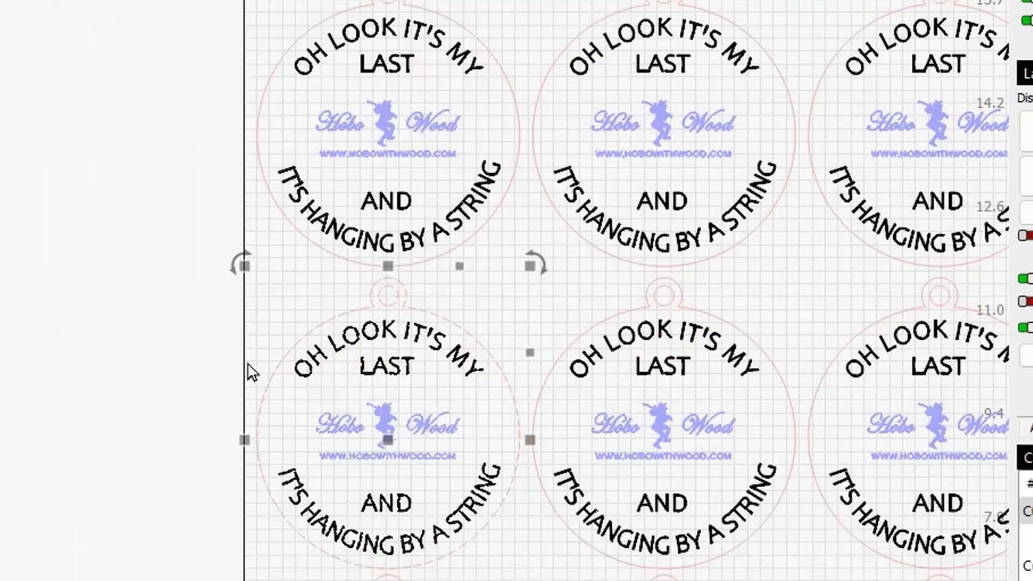
Preview only the third ornament in the left column with shapes filled individually
drag(247, 364, 177, 147)
click(86, 296)
drag(101, 300, 470, 579)
key(alt+p)
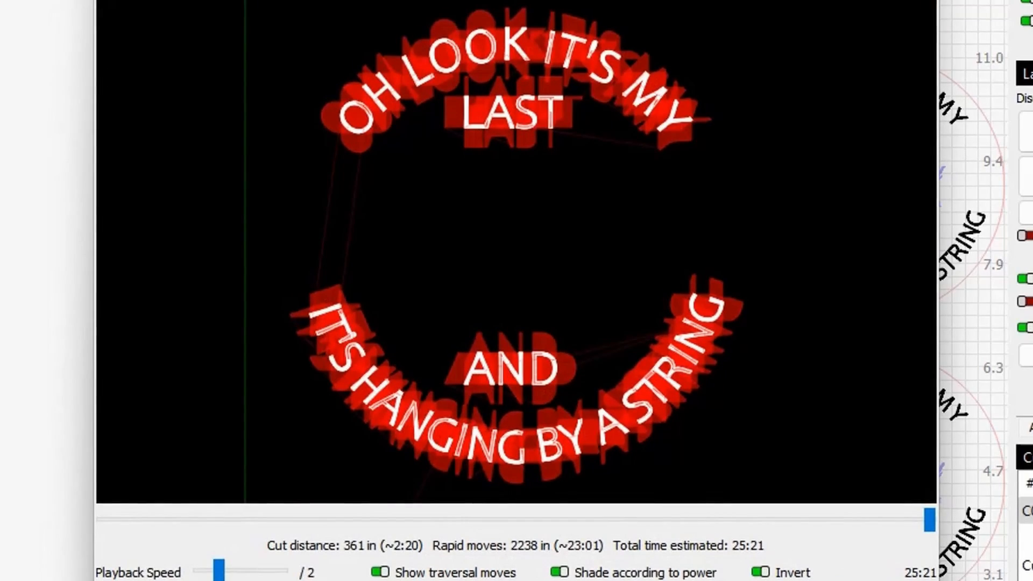
key(Escape)
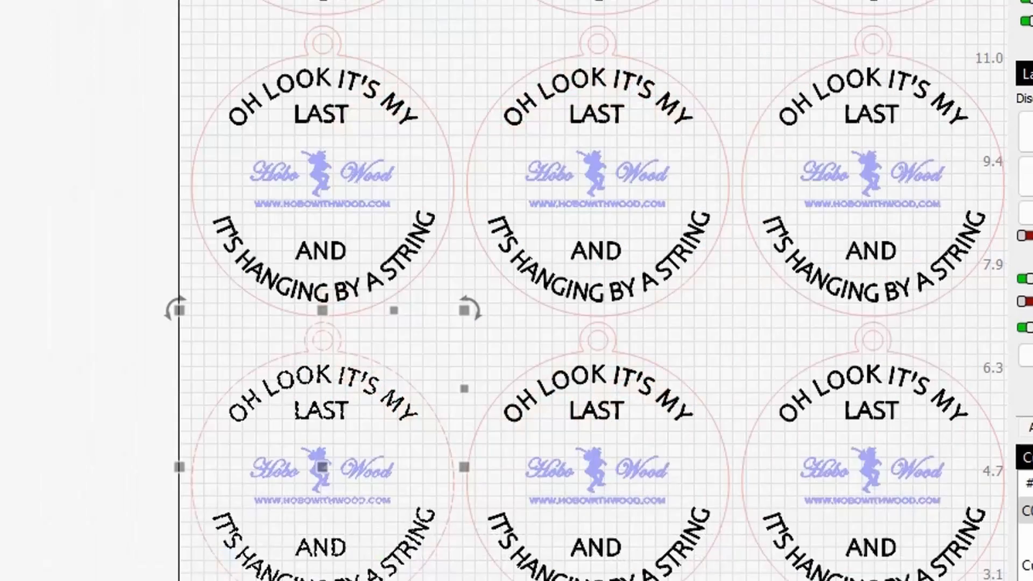
Change the text engraving layer's fill option to Fill groups together
drag(392, 322, 335, 580)
scroll(335, 580, down, 1)
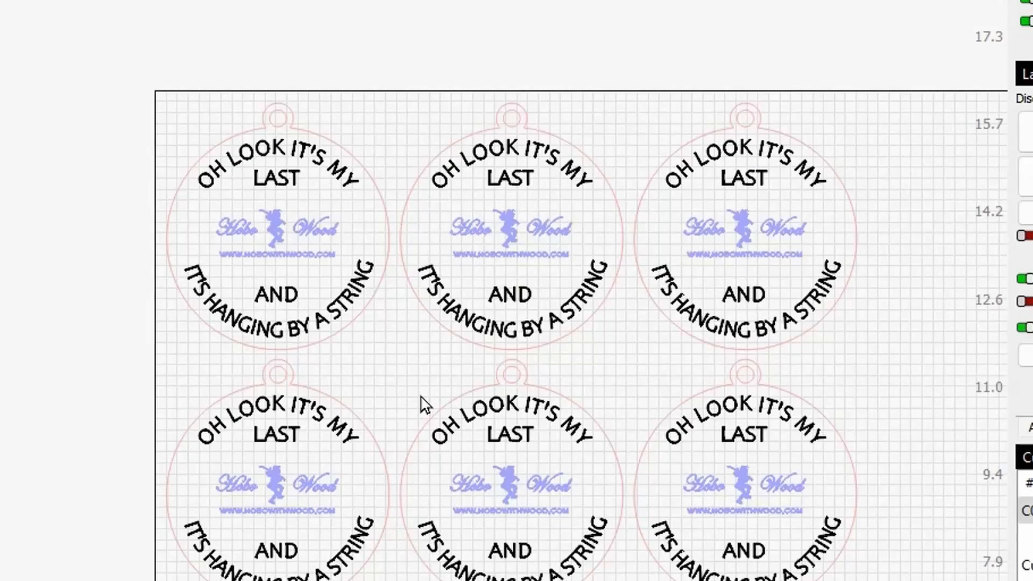
drag(422, 406, 323, 245)
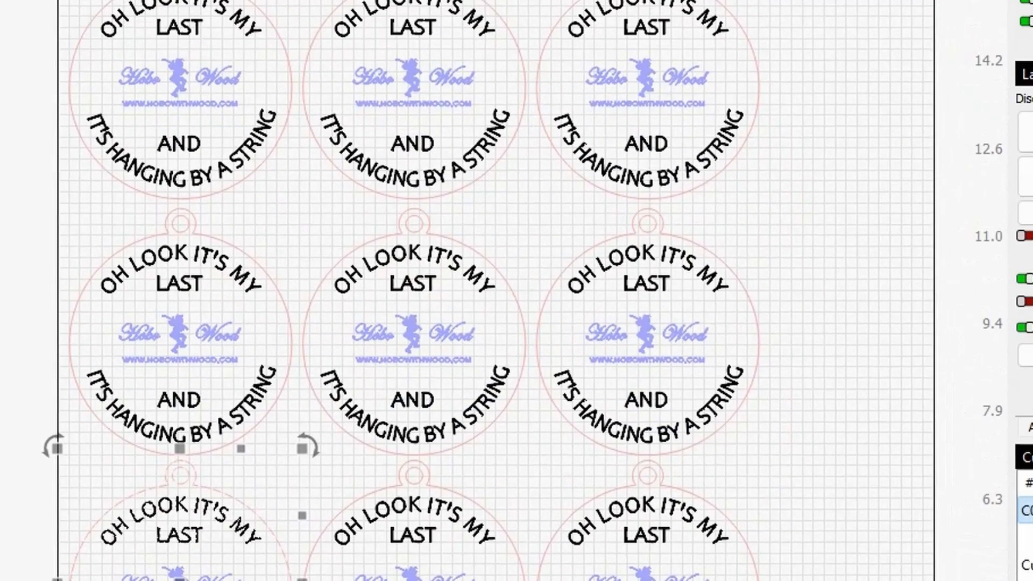
double_click(1025, 510)
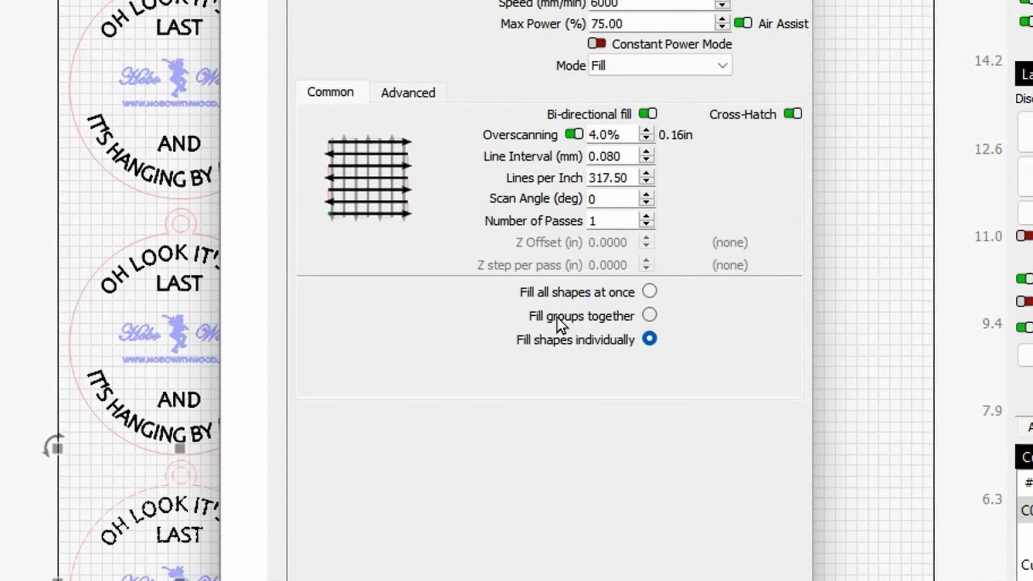
click(649, 316)
key(Return)
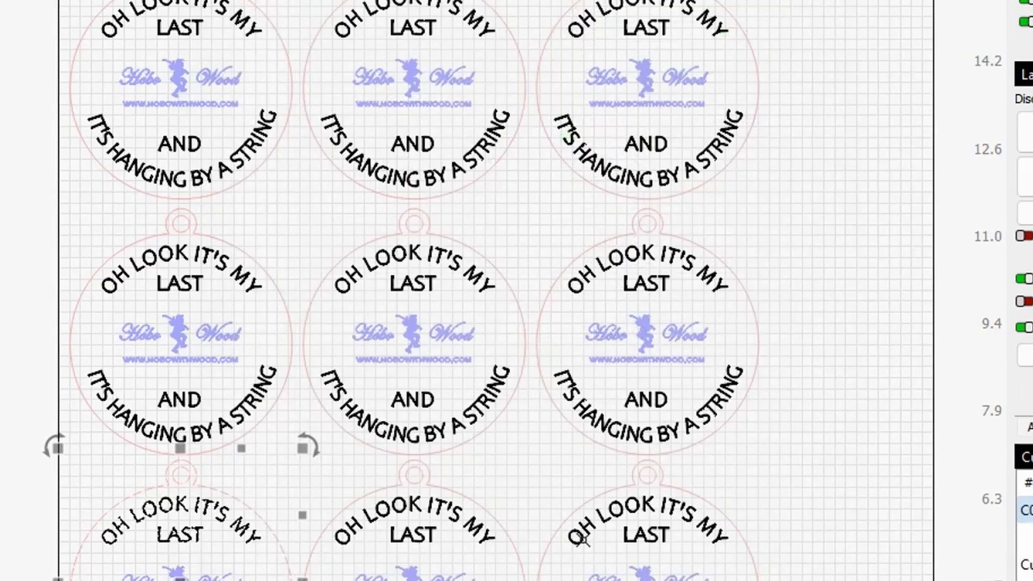
Preview the engraving path and estimated time for only the upper-left ornament with groups filled together
click(18, 228)
drag(3, 2, 6, 141)
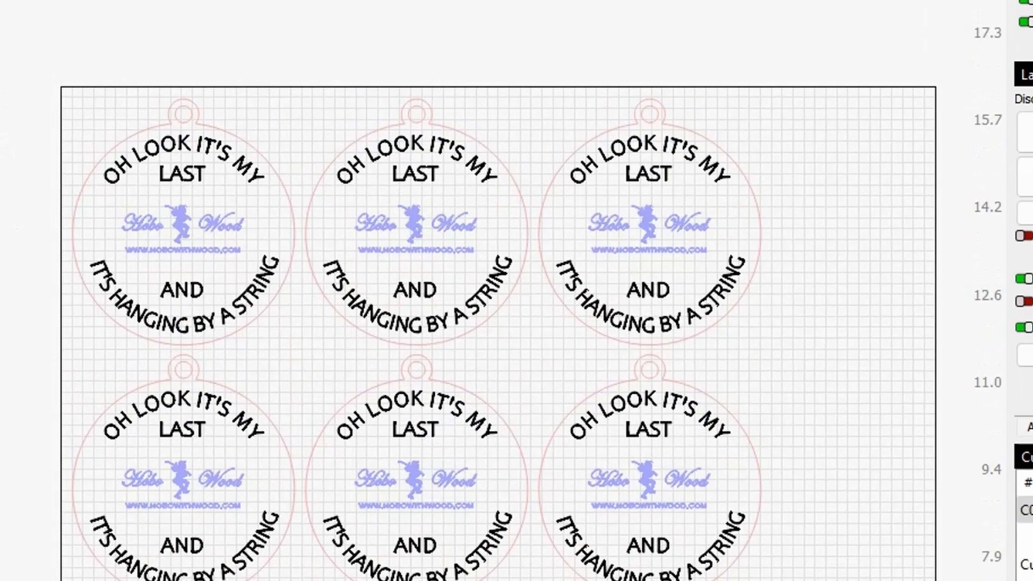
drag(1, 31, 320, 401)
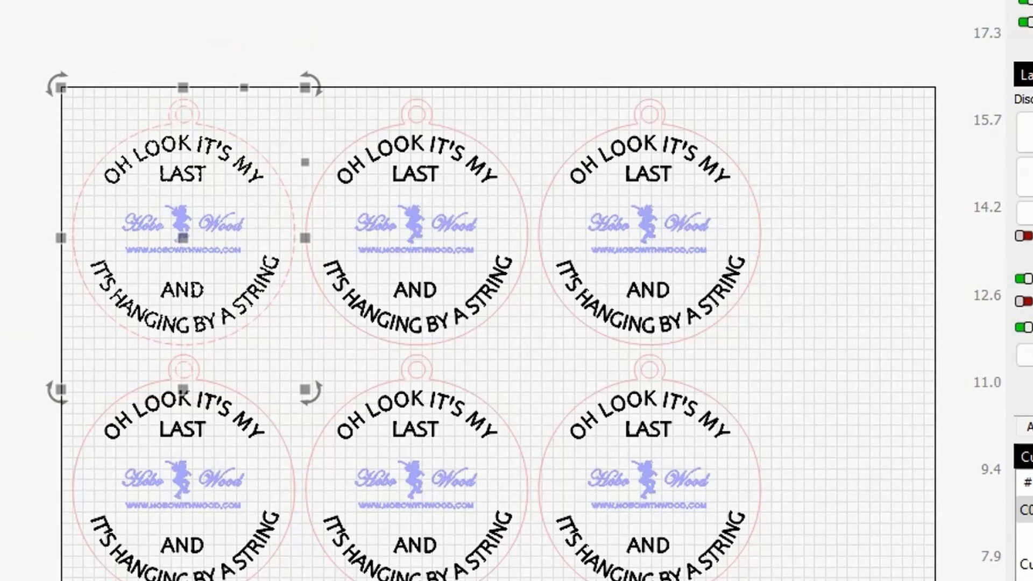
key(alt+p)
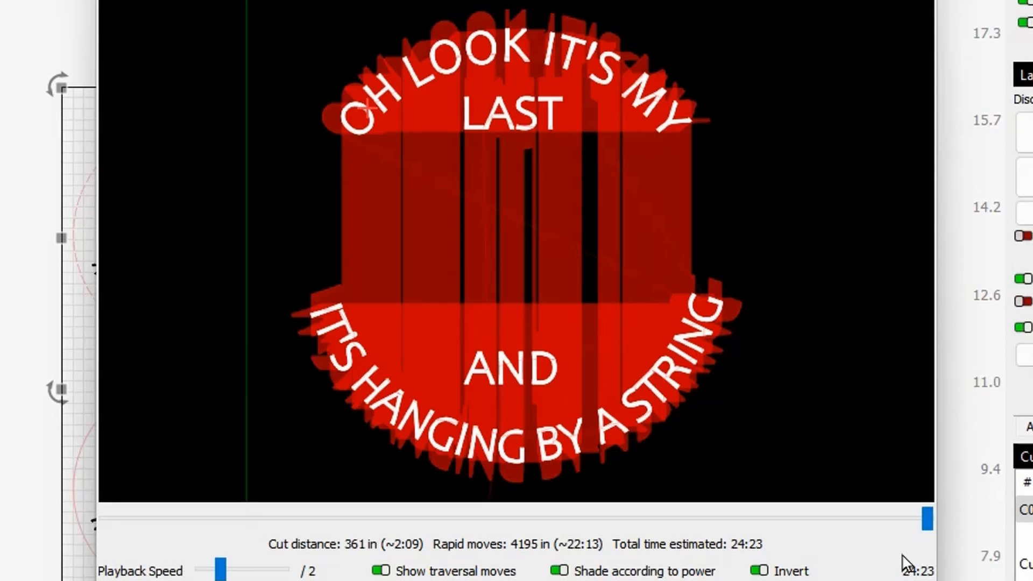
key(Escape)
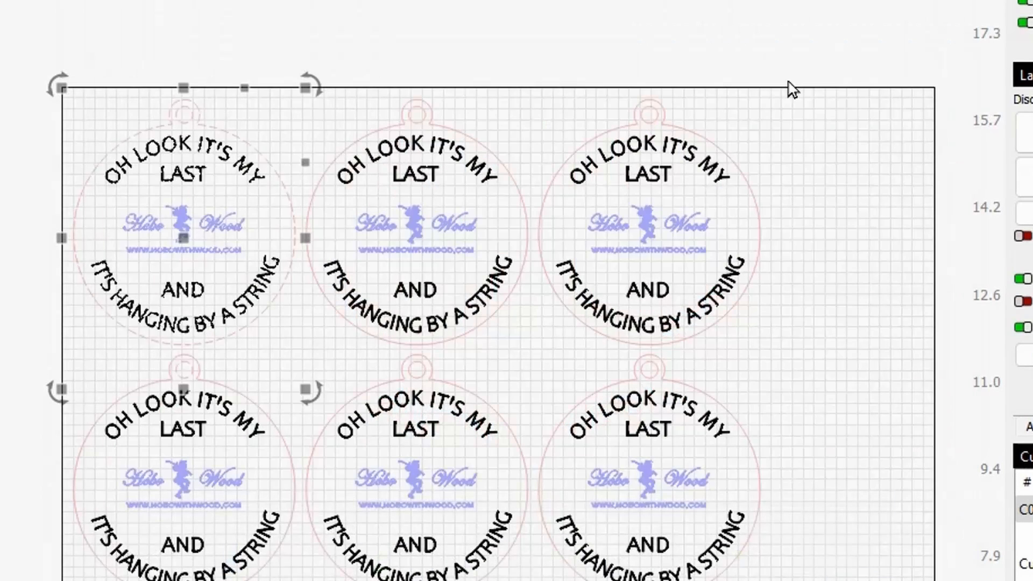
Preview only the second ornament in the left column with groups filled together
drag(466, 289, 478, 148)
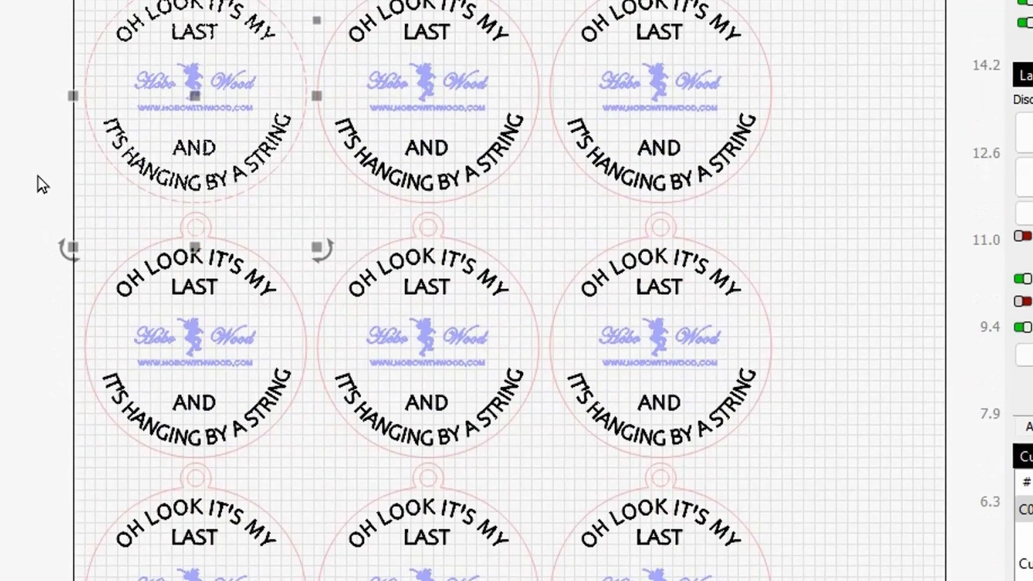
drag(35, 193, 325, 488)
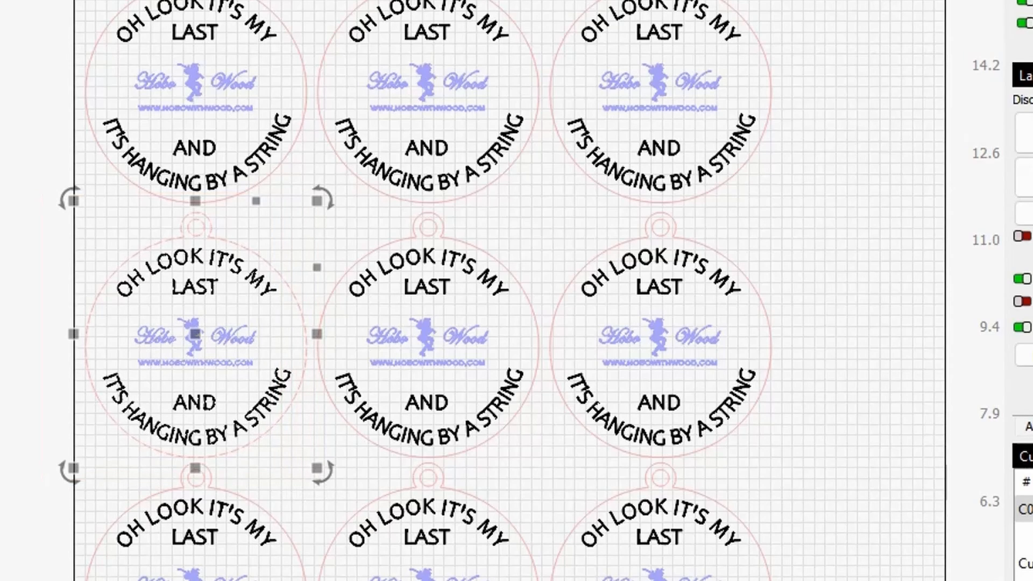
key(alt+p)
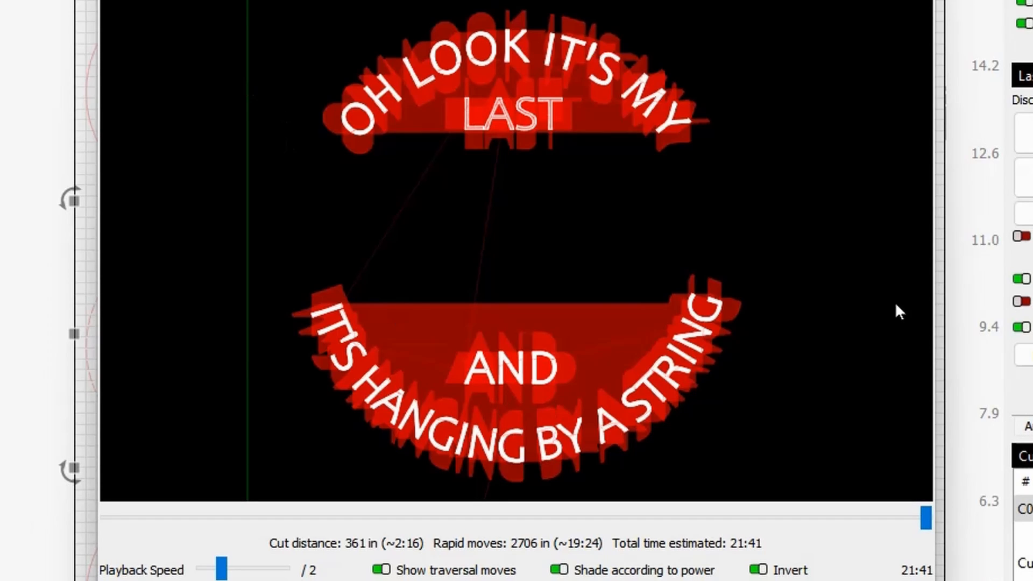
key(Escape)
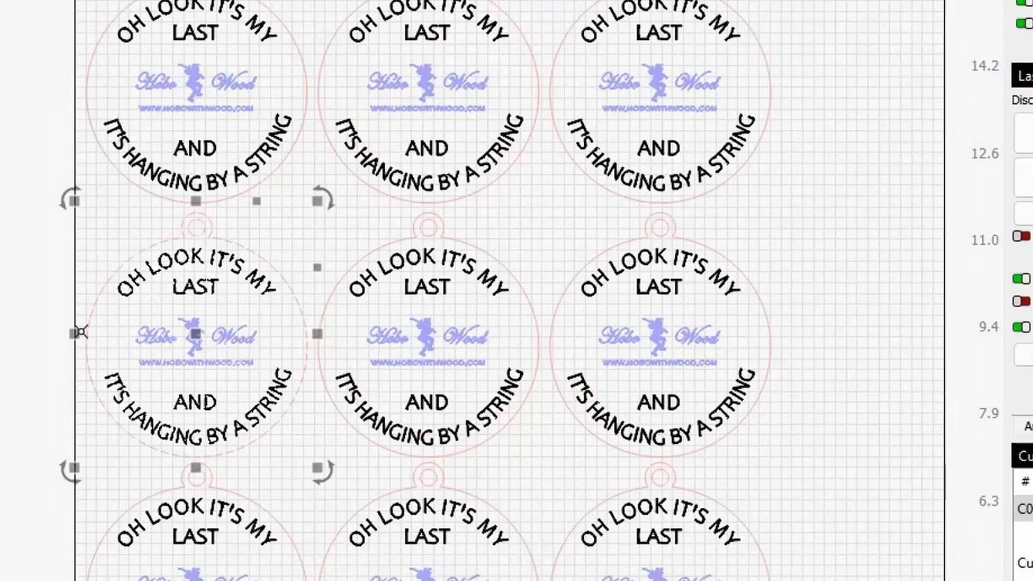
Preview only the third ornament in the left column with groups filled together
drag(31, 436, 339, 580)
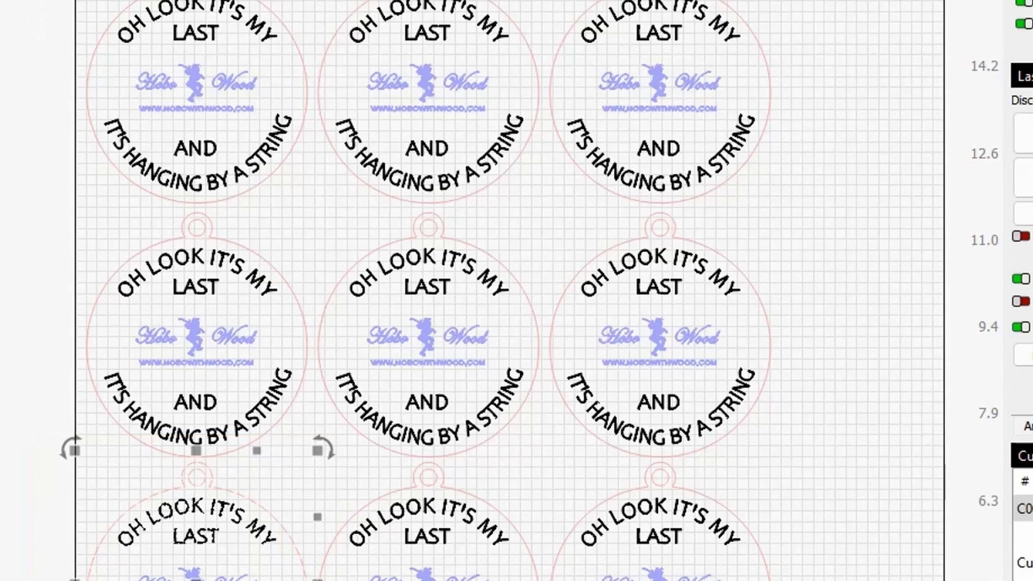
key(alt+p)
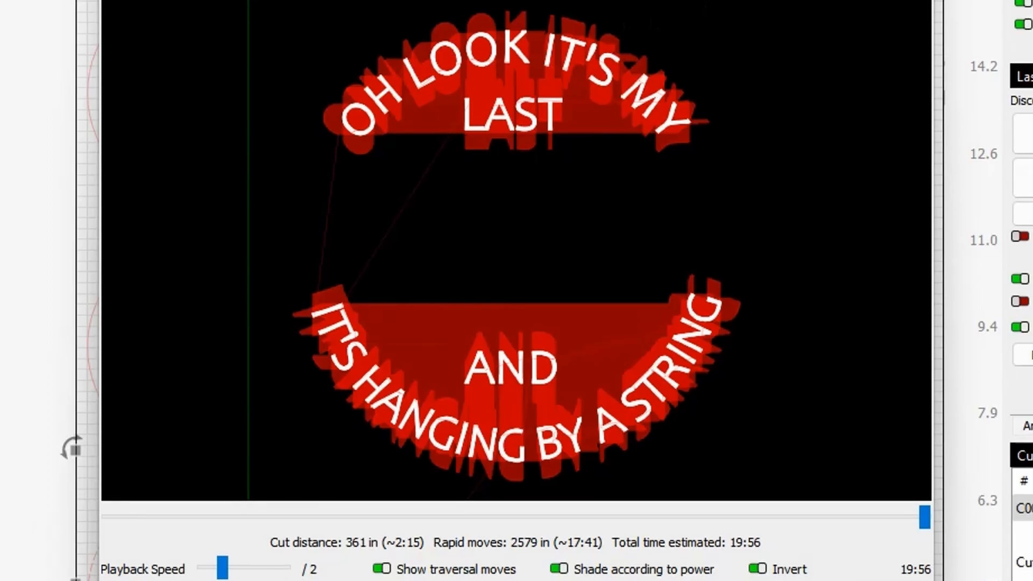
key(Escape)
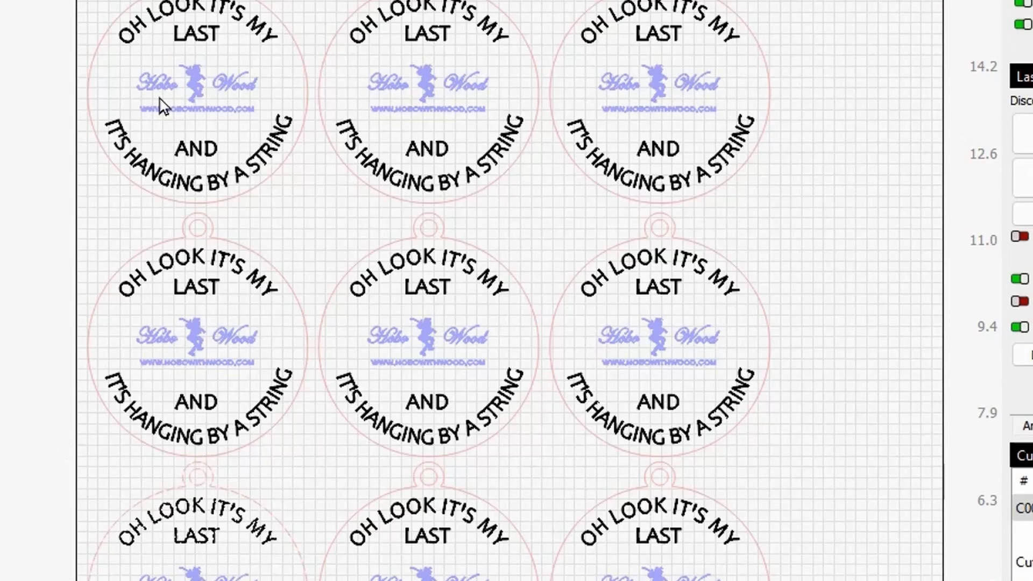
Preview the upper-left ornament once more with groups filled together to compare it with the third ornament
drag(24, 2, 330, 216)
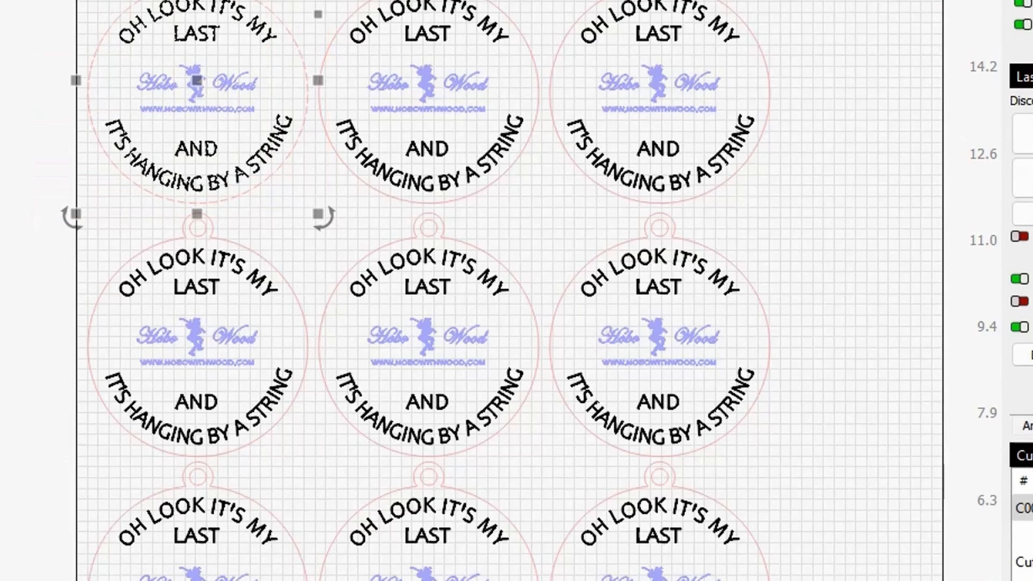
key(alt+p)
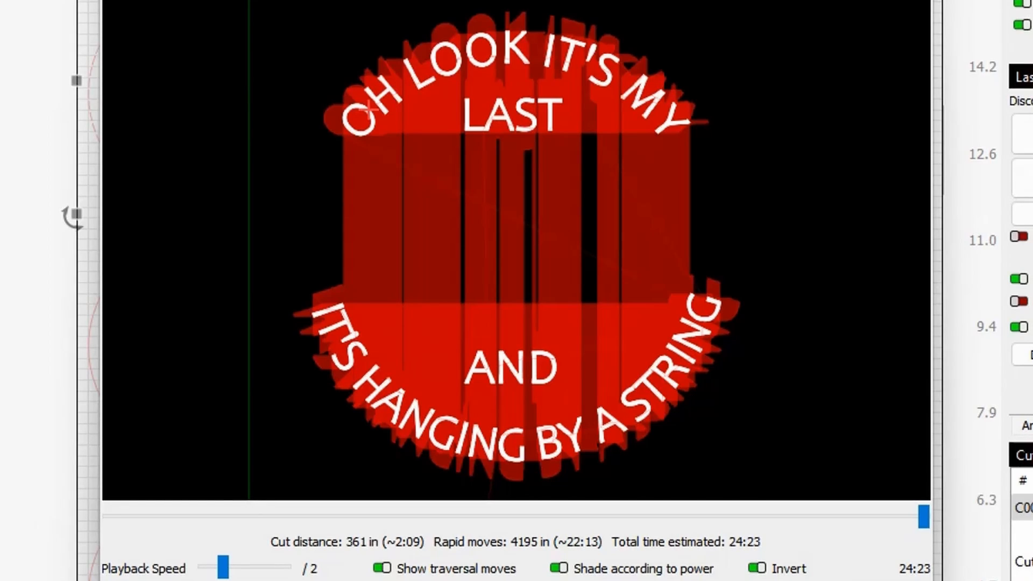
key(Escape)
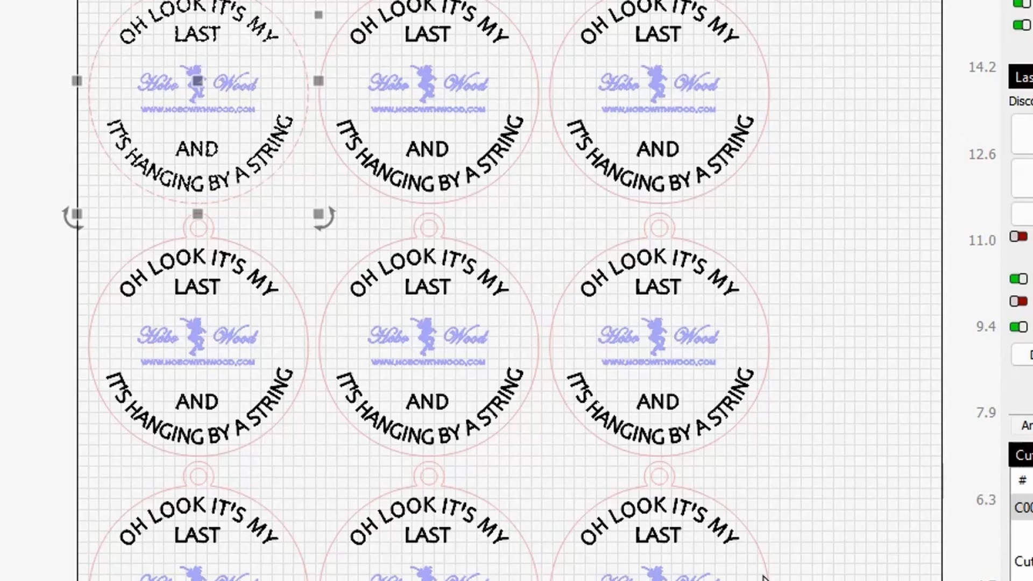
Check the fill grouping options in the text engraving layer's cut settings, and clear the ornament selection
double_click(1019, 520)
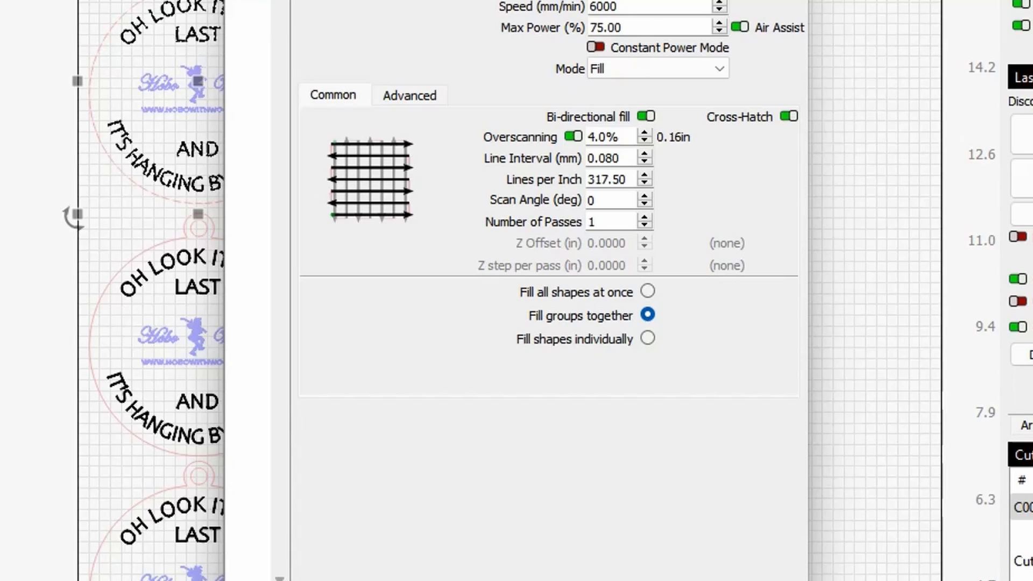
key(Return)
key(Escape)
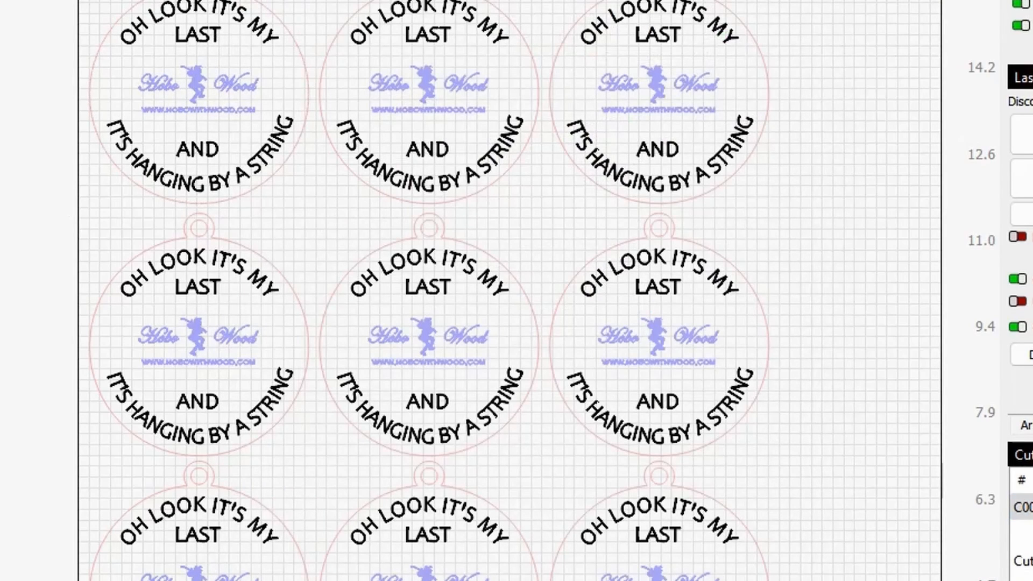
Select the grouped text on the upper-left ornament
drag(429, 346, 398, 255)
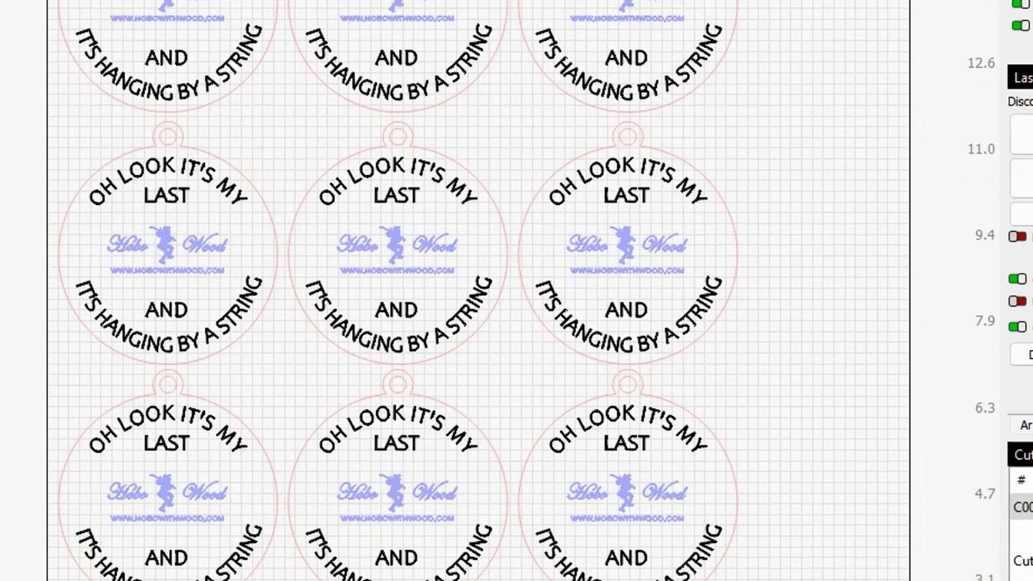
drag(31, 89, 19, 250)
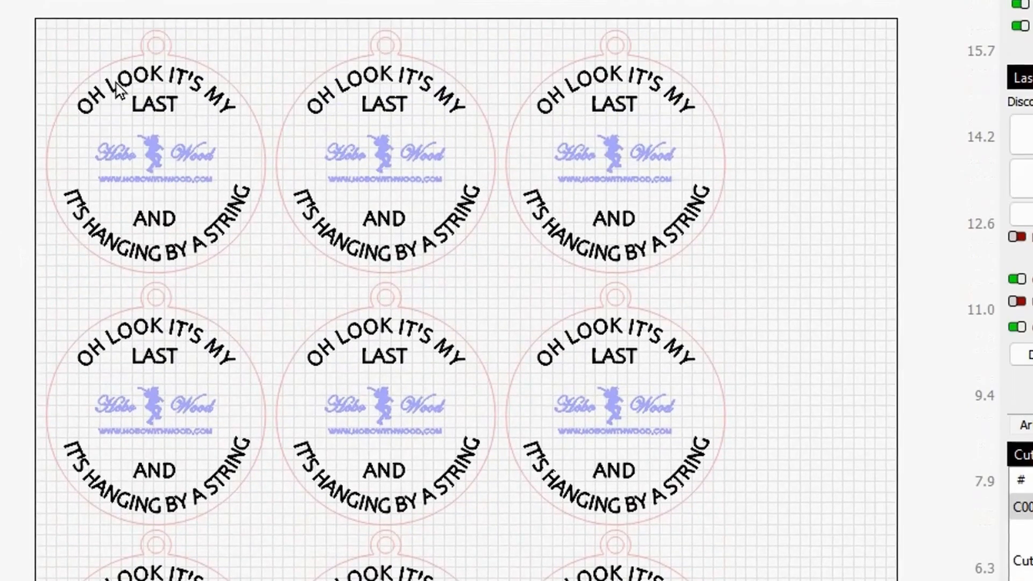
scroll(120, 88, up, 5)
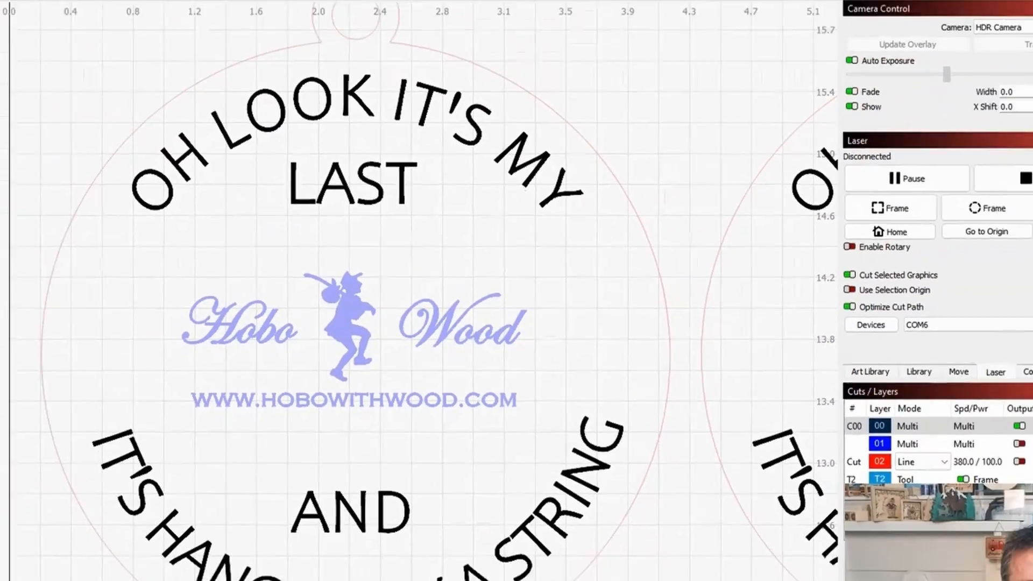
click(244, 150)
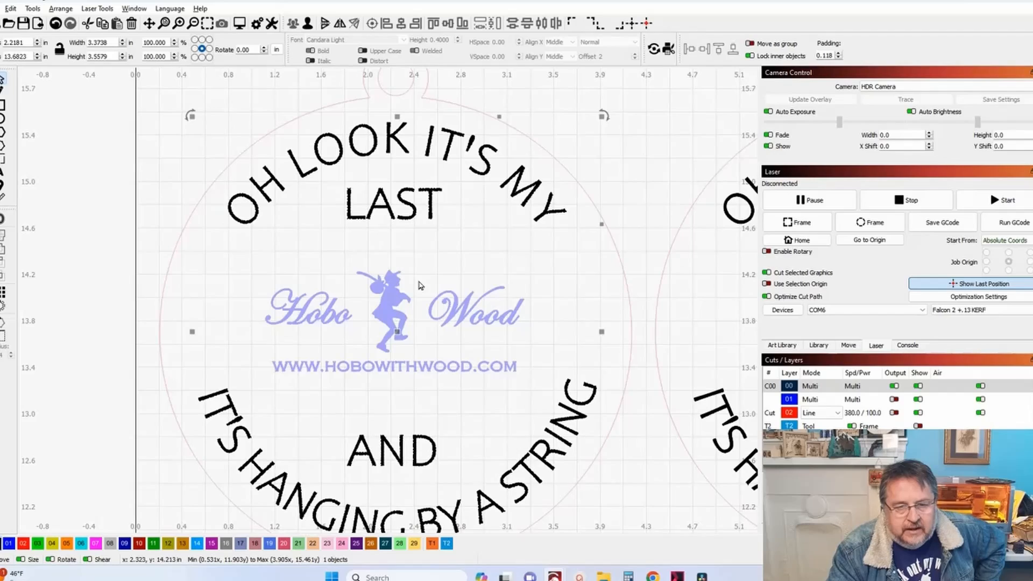
Check the fill grouping option in the cut settings of the C00 engraving layer
scroll(482, 431, down, 3)
scroll(487, 263, up, 2)
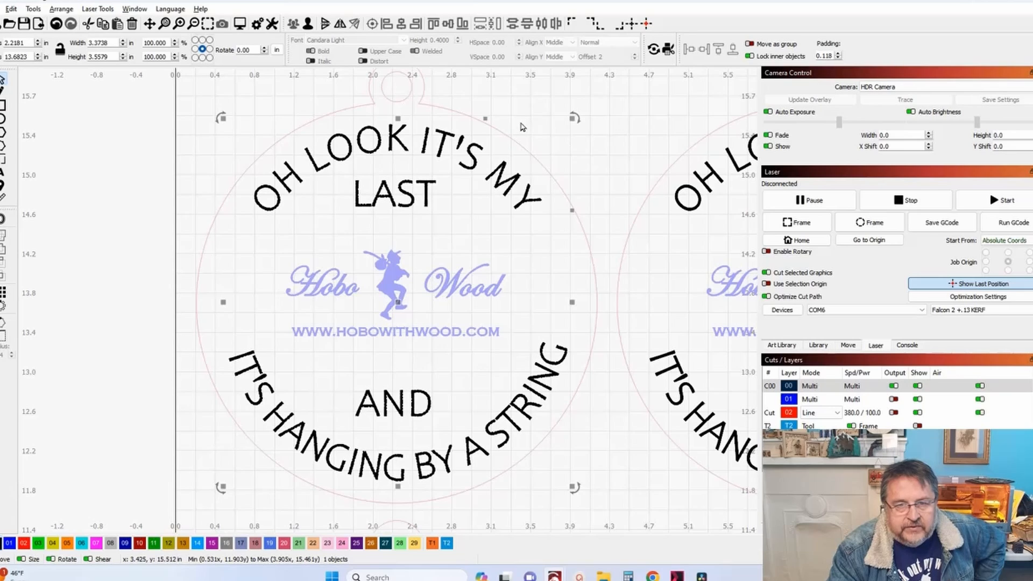
double_click(770, 388)
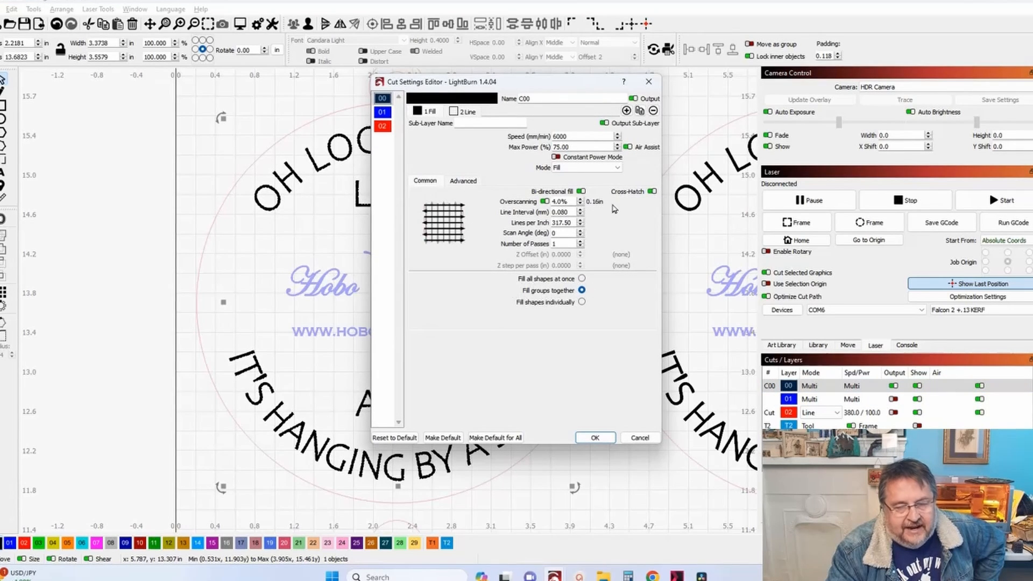
click(646, 81)
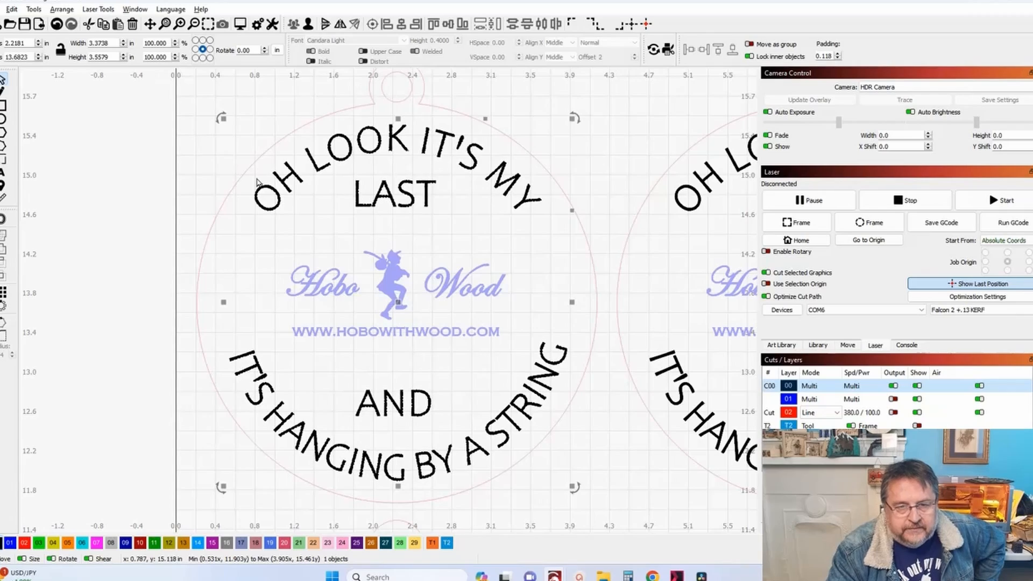
Select each text line on the middle ornament of the left column in turn to examine how its text is grouped
scroll(417, 142, down, 2)
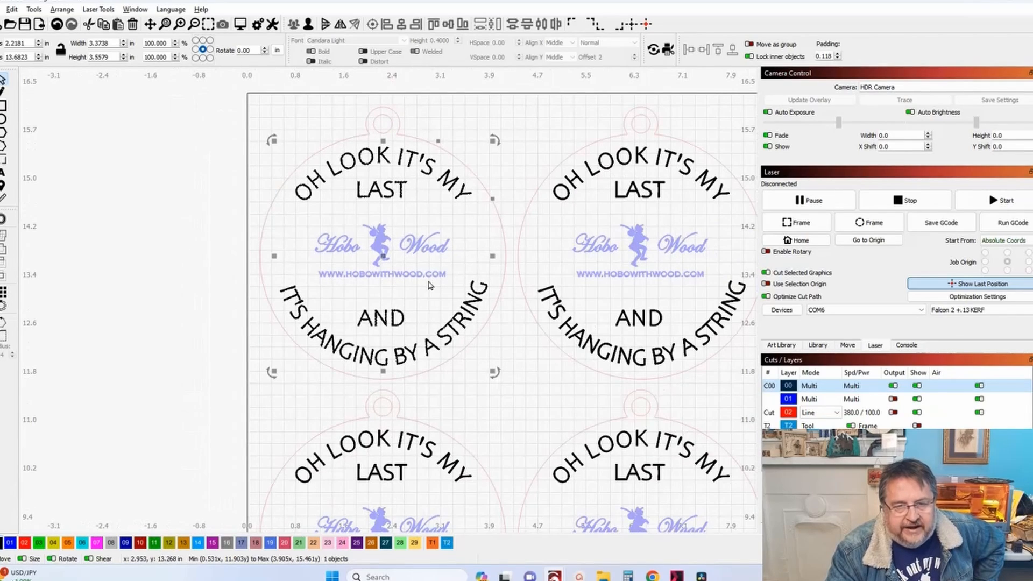
scroll(525, 320, down, 5)
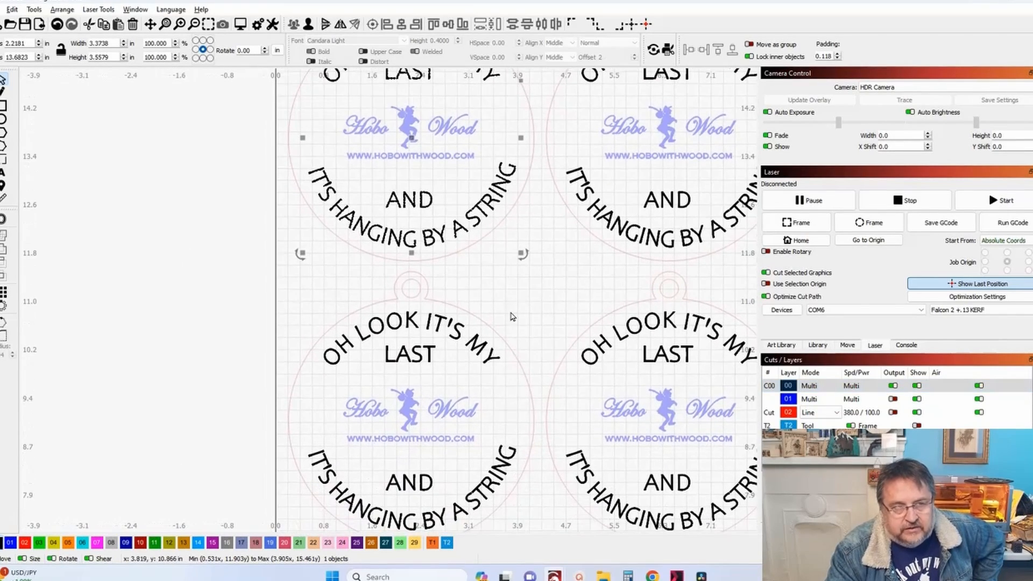
drag(523, 332, 436, 261)
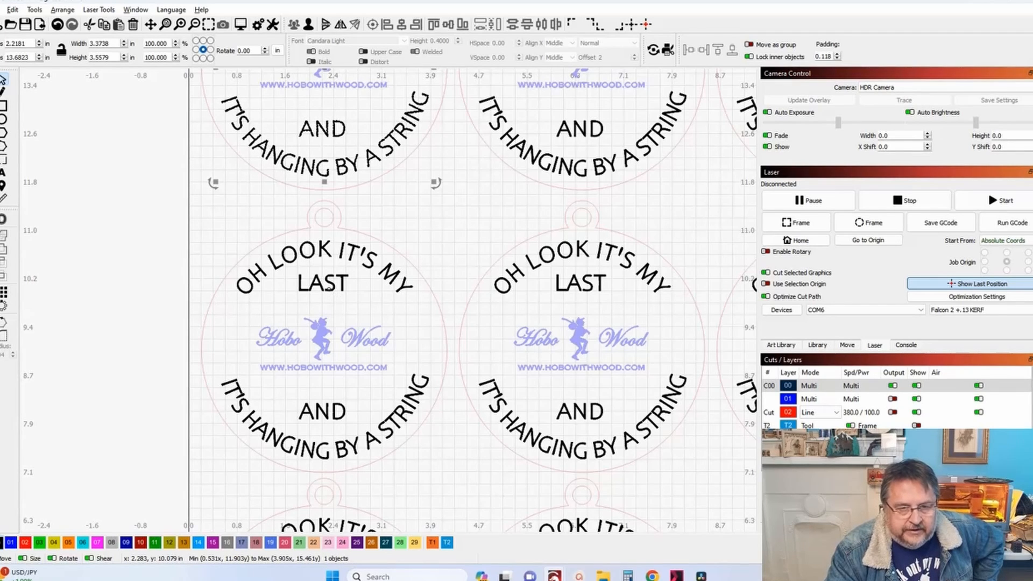
scroll(329, 293, up, 3)
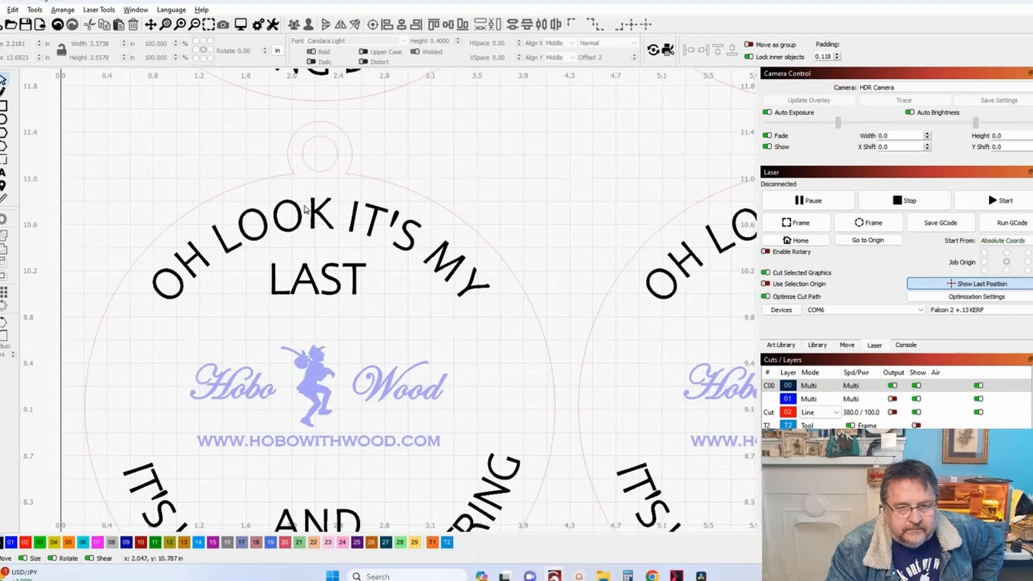
click(307, 204)
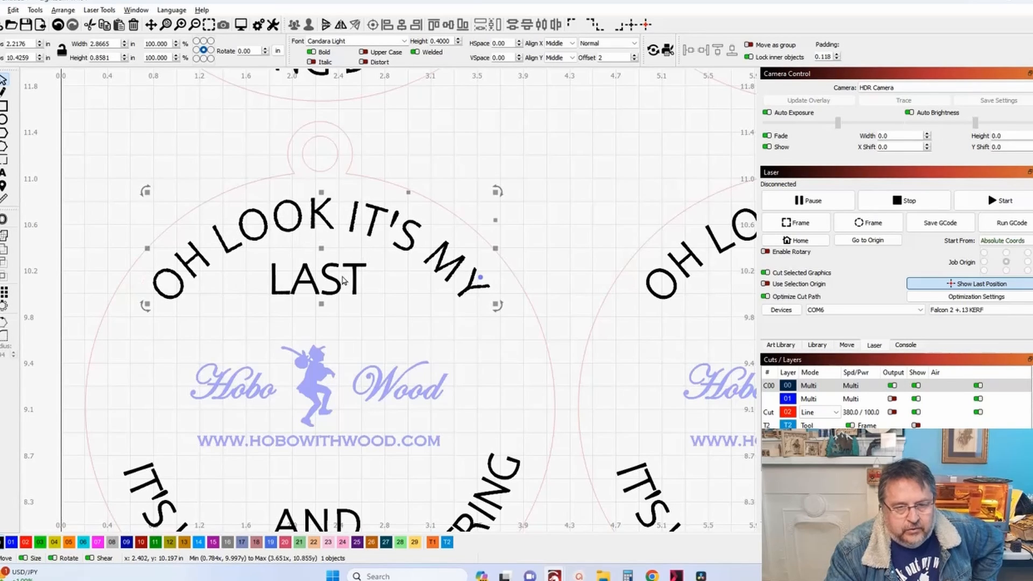
click(344, 278)
drag(450, 326, 479, 182)
click(369, 386)
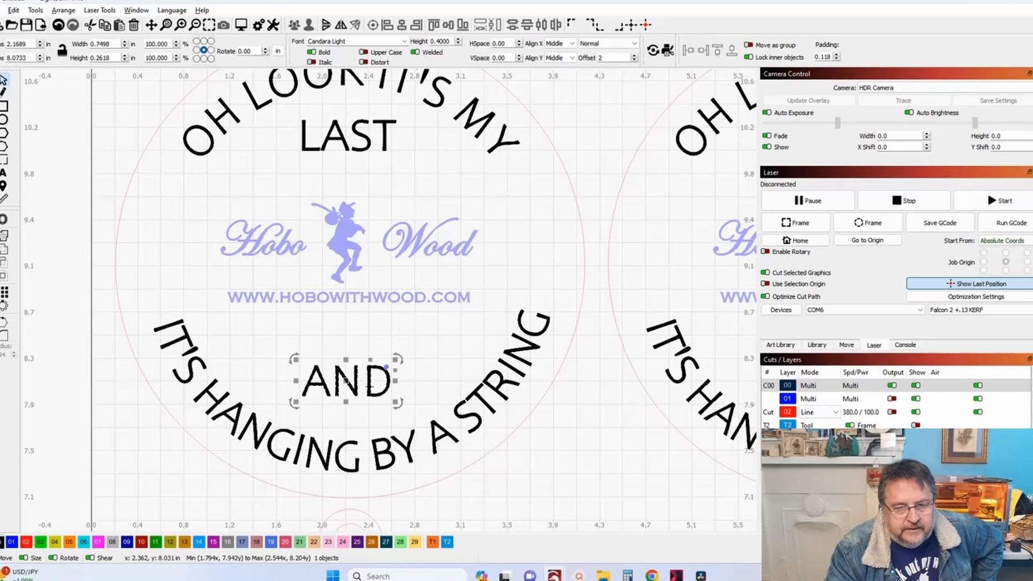
click(379, 450)
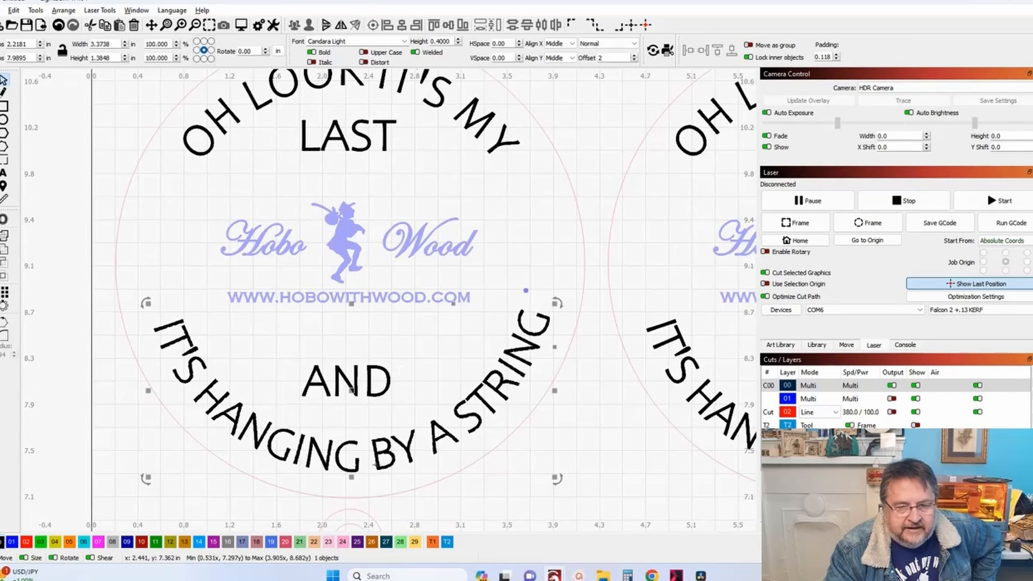
Select the upper and lower text of the third ornament in the left column in turn to examine their grouping
scroll(380, 451, down, 2)
drag(439, 508, 459, 267)
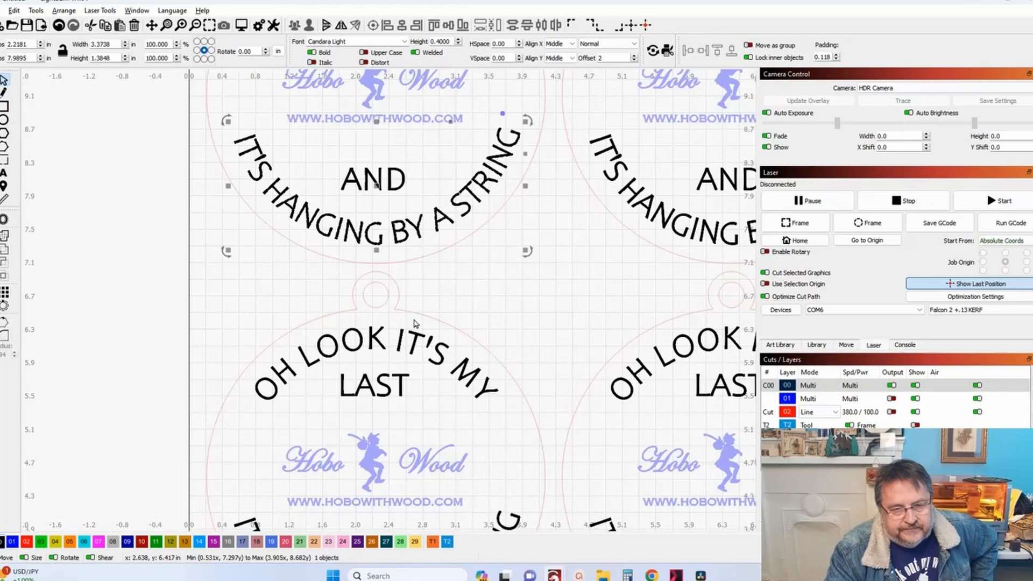
scroll(415, 322, down, 1)
drag(506, 295, 522, 254)
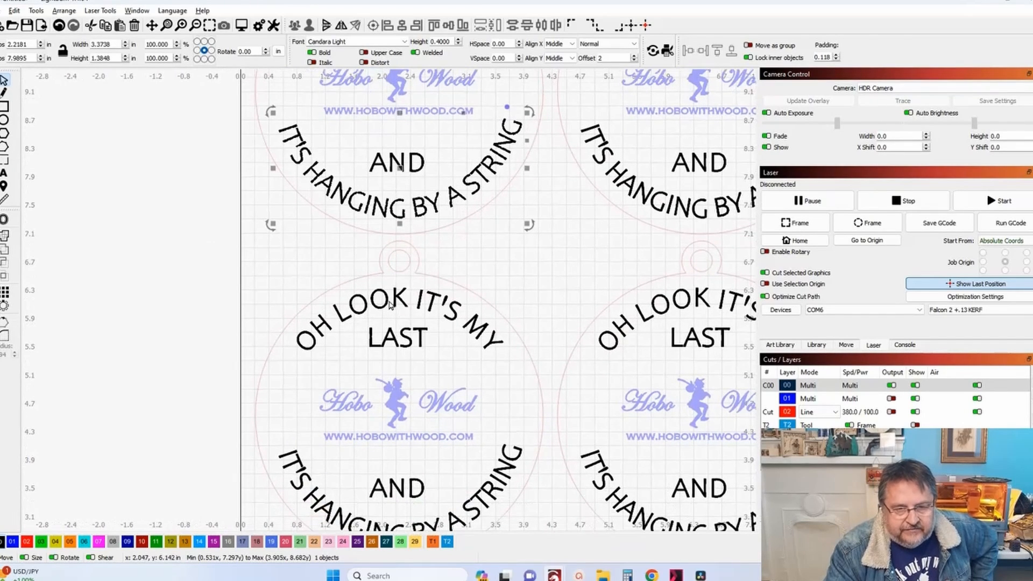
click(386, 303)
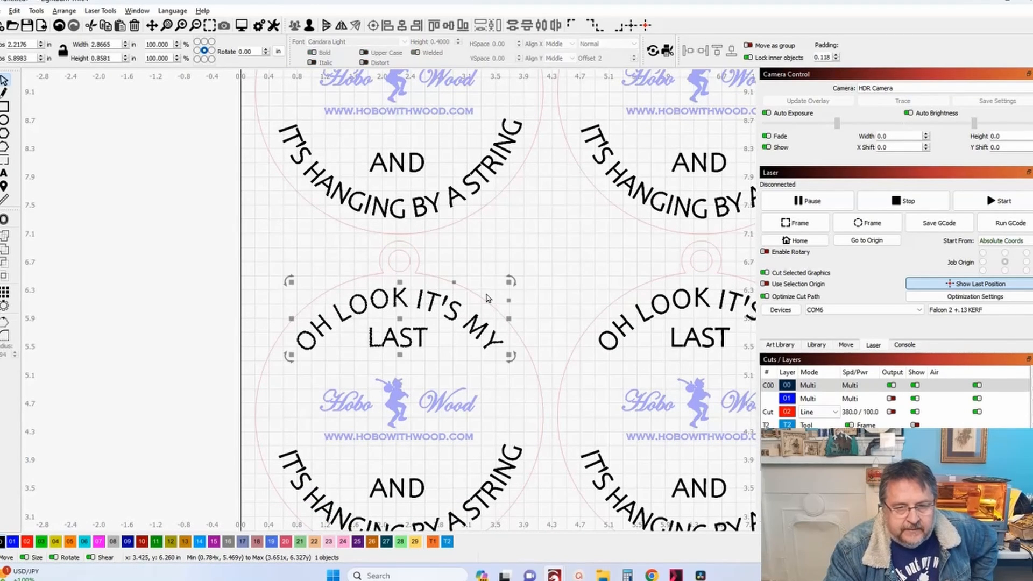
click(255, 311)
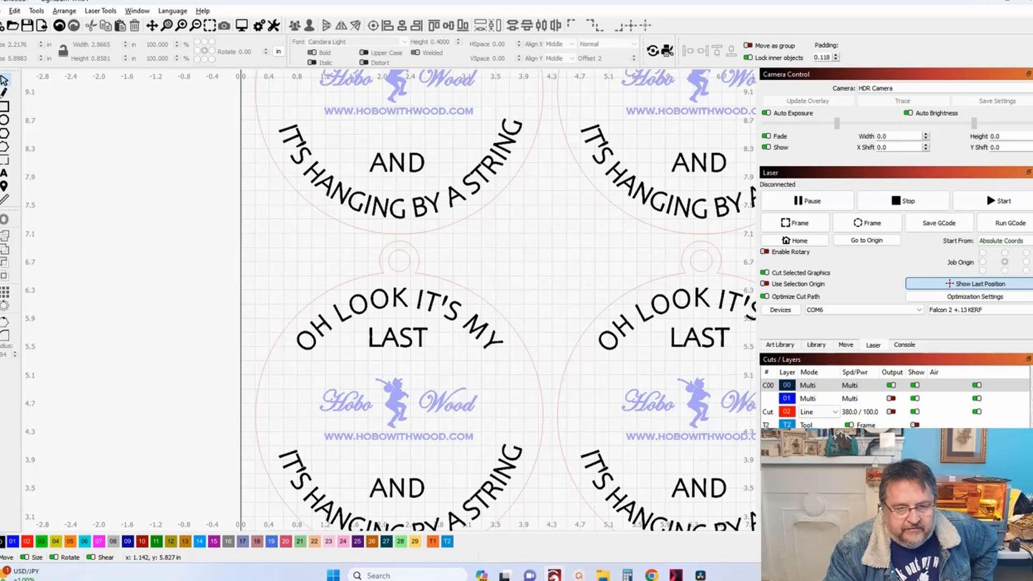
click(322, 324)
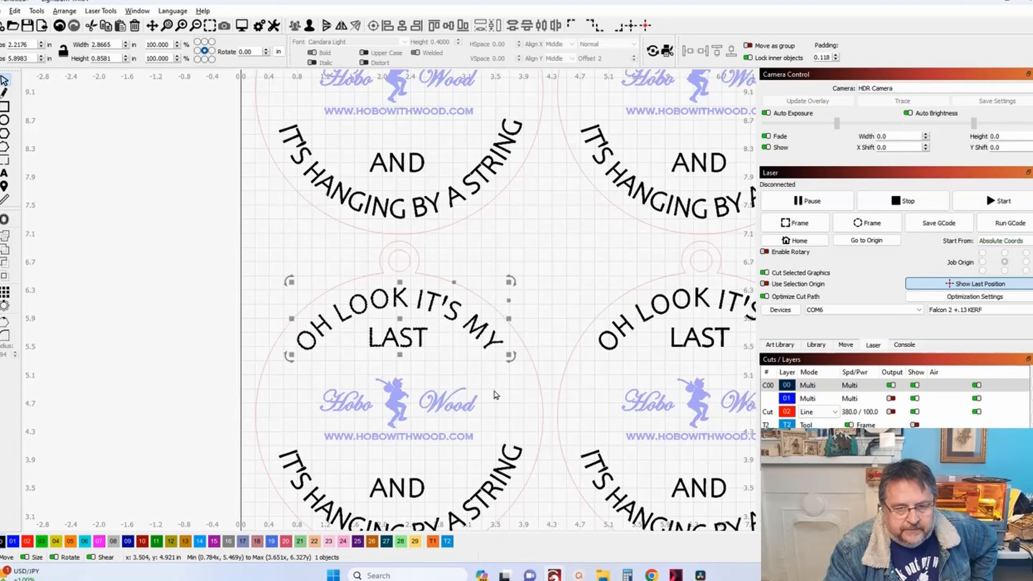
click(496, 395)
scroll(496, 395, down, 4)
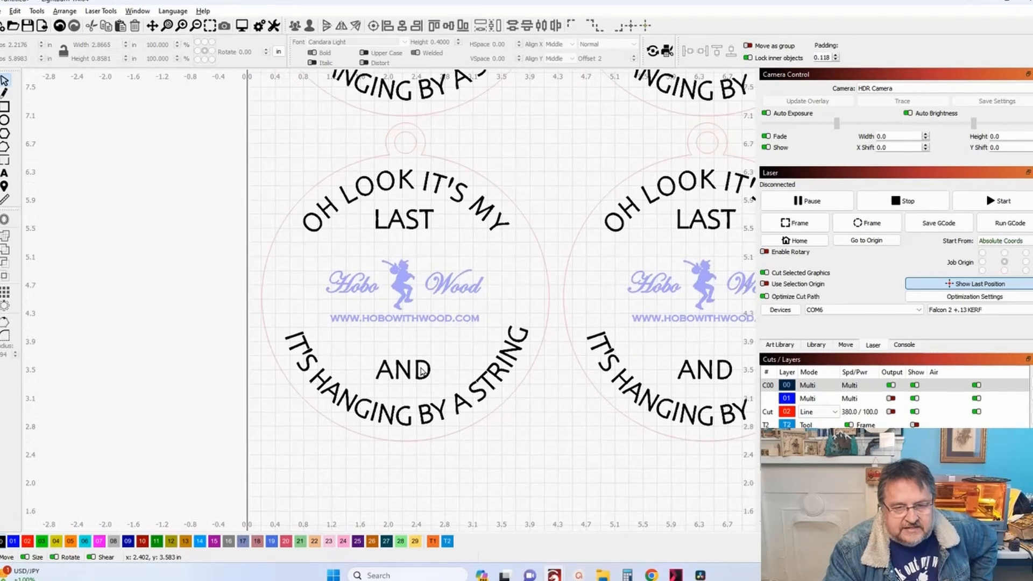
click(421, 378)
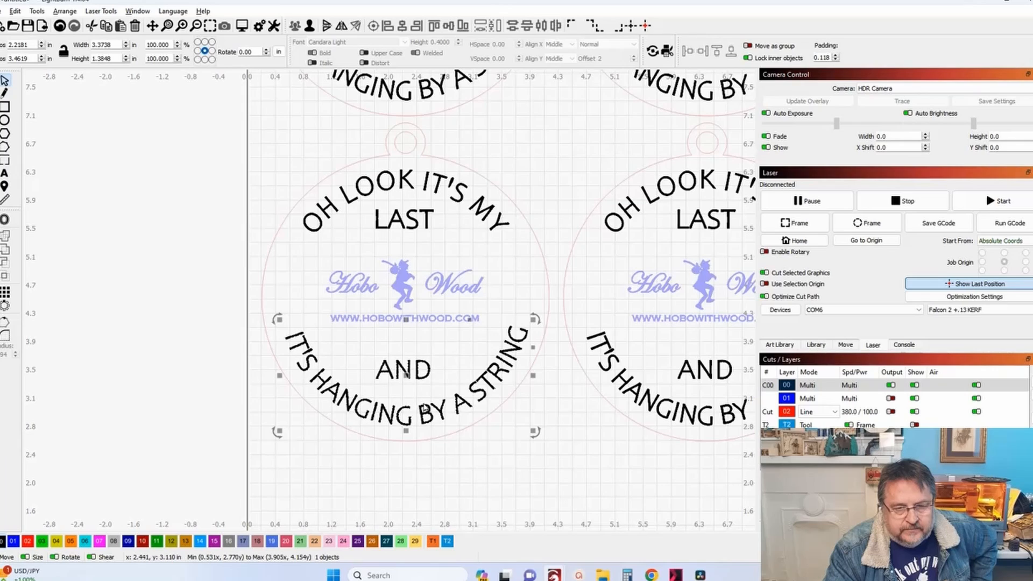
Select all three ornaments in the left column and preview them with groups filled together
scroll(466, 391, up, 4)
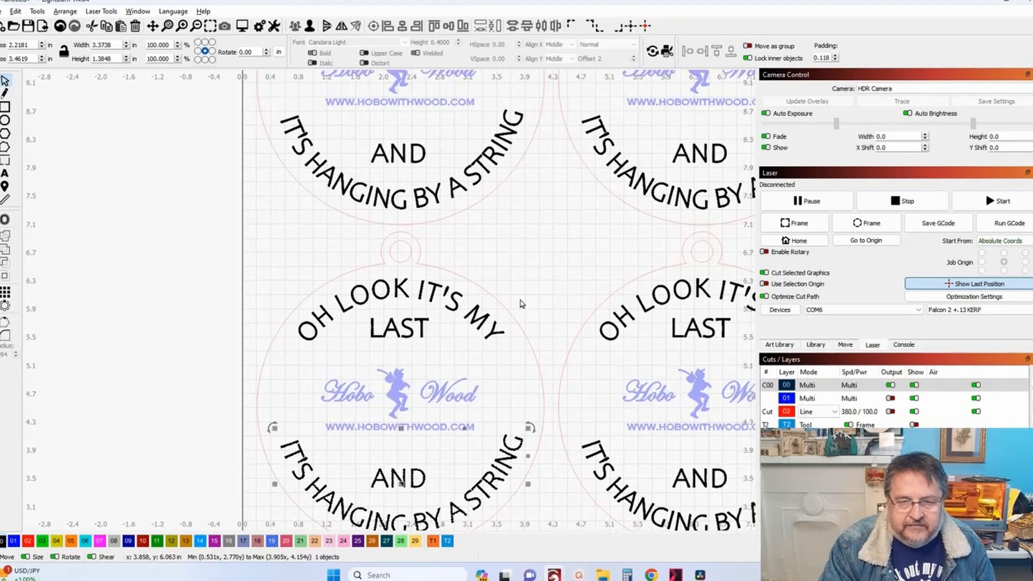
scroll(477, 315, down, 2)
scroll(477, 315, down, 1)
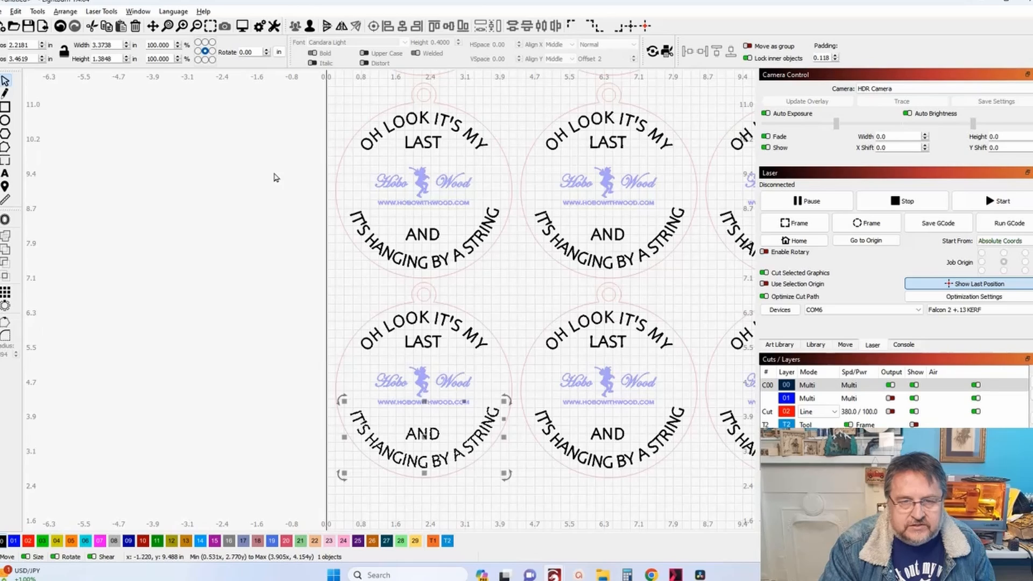
scroll(201, 209, up, 1)
click(193, 211)
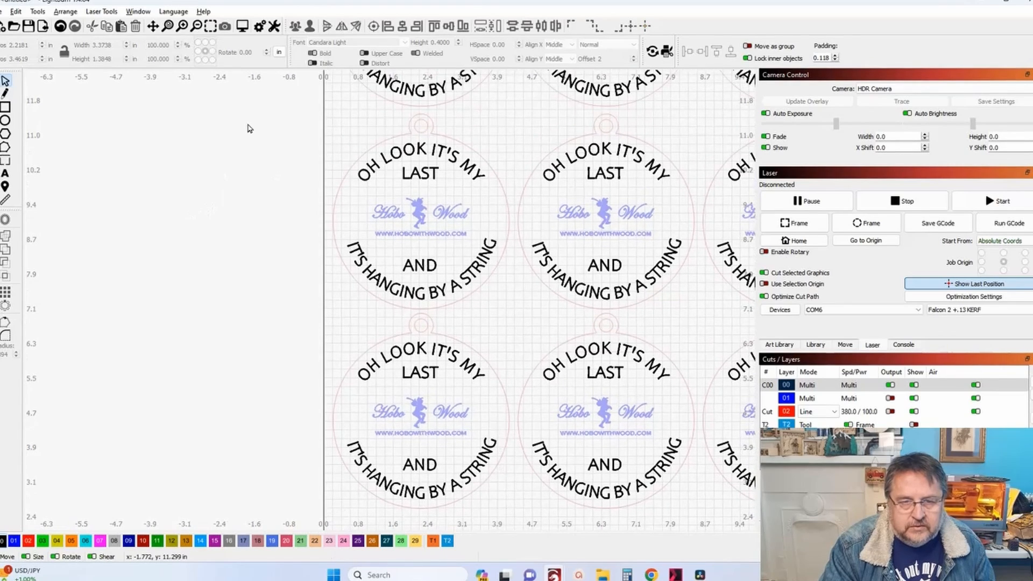
scroll(183, 203, down, 3)
drag(120, 155, 170, 225)
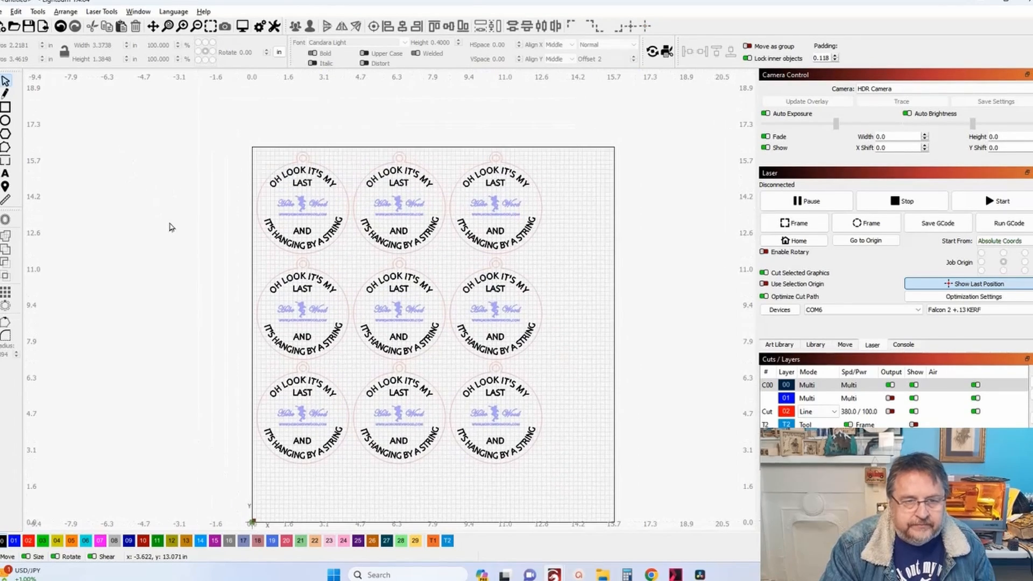
drag(231, 130, 360, 489)
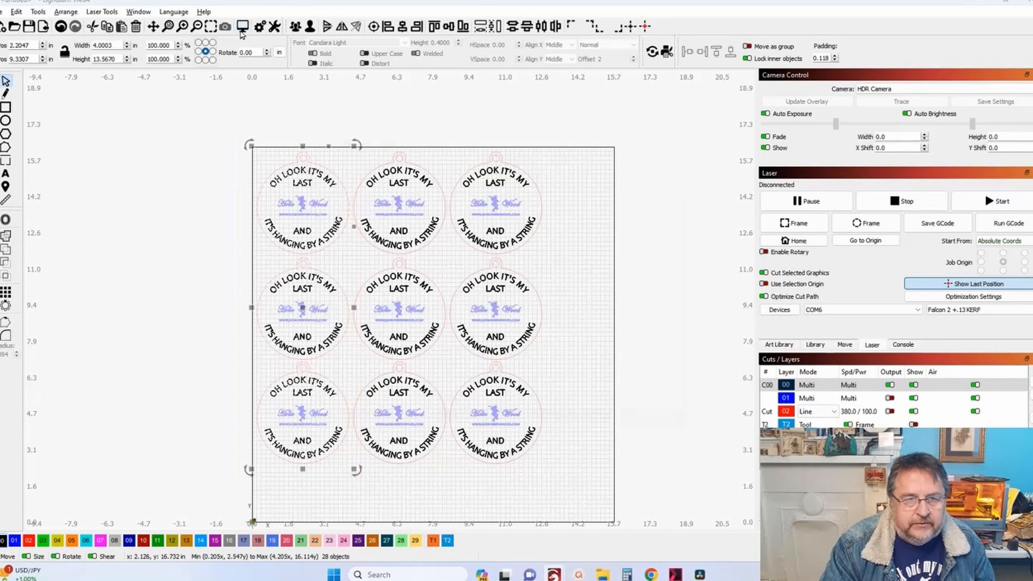
key(alt+p)
click(683, 122)
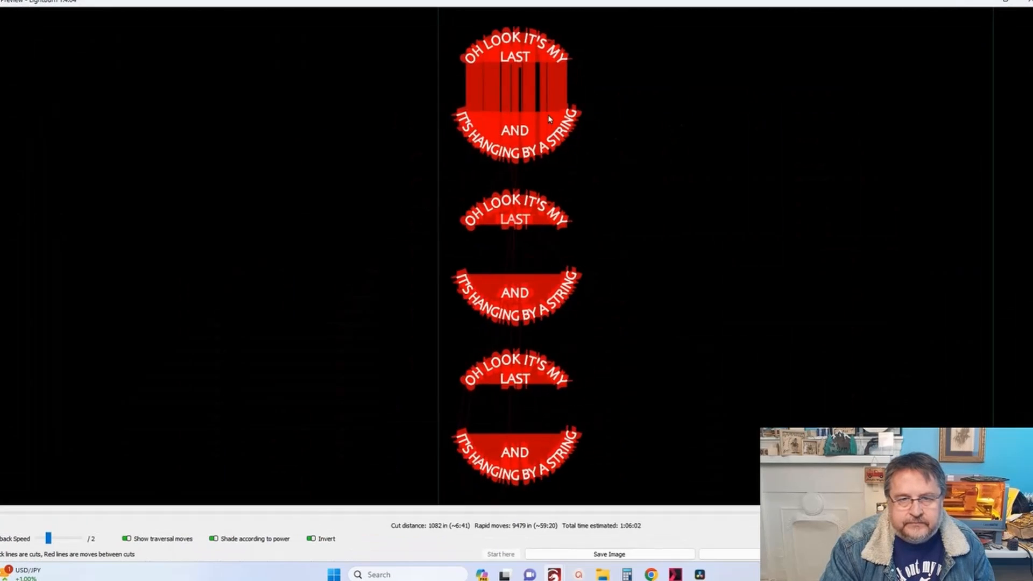
Examine the first ornament in the preview with traversal moves hidden and shown again
scroll(476, 214, up, 3)
scroll(476, 214, up, 5)
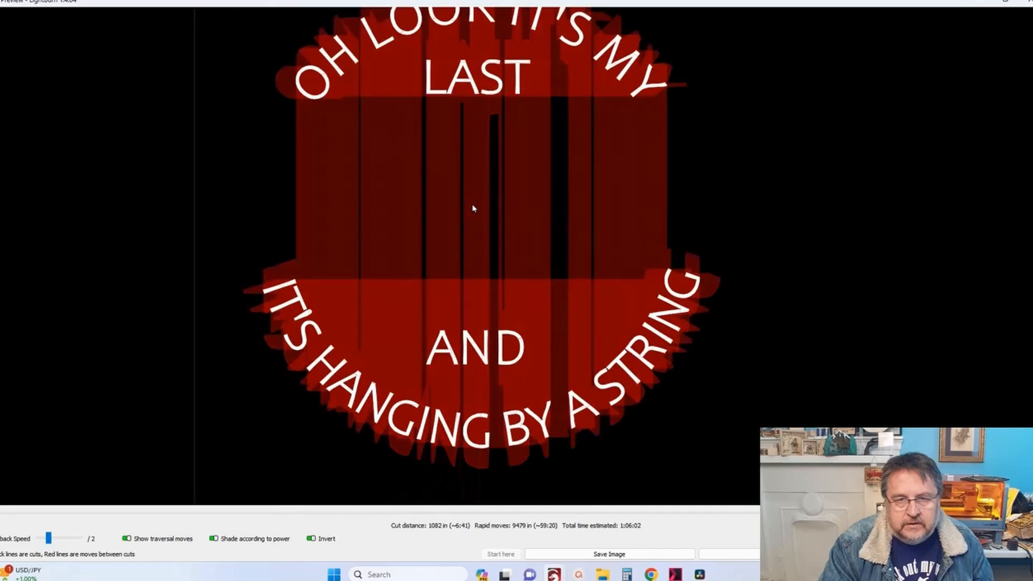
drag(467, 265, 468, 228)
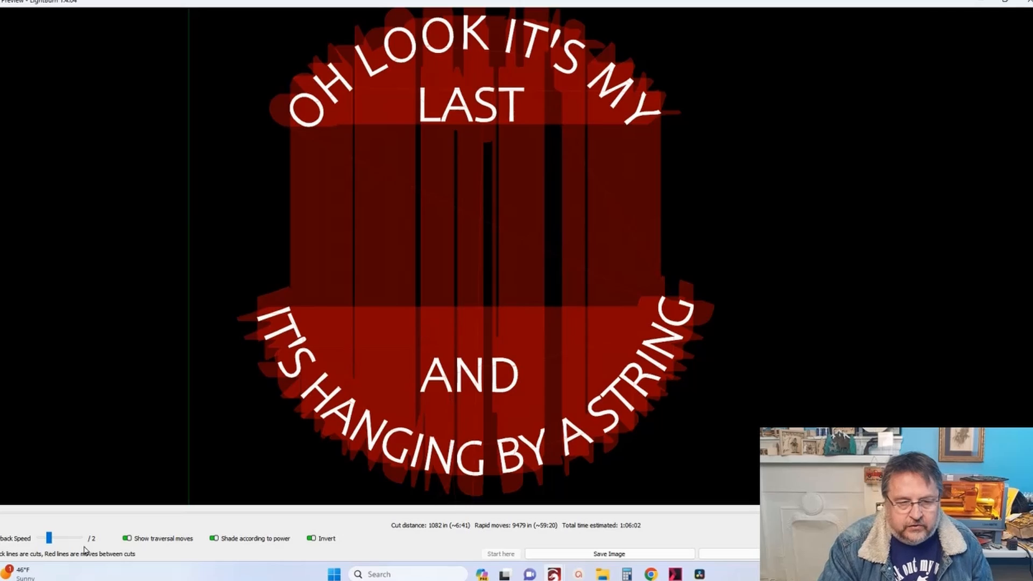
click(128, 540)
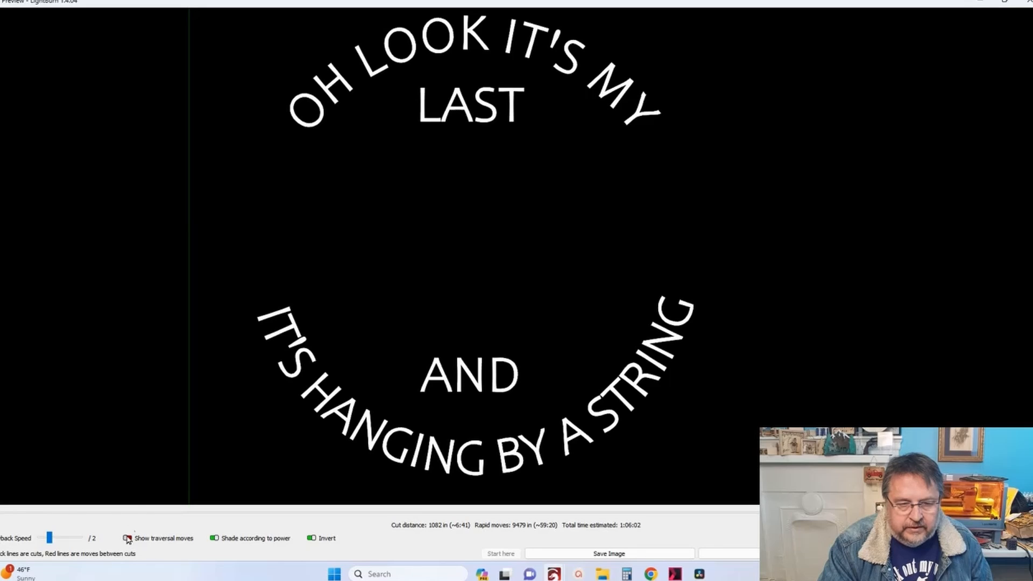
click(128, 539)
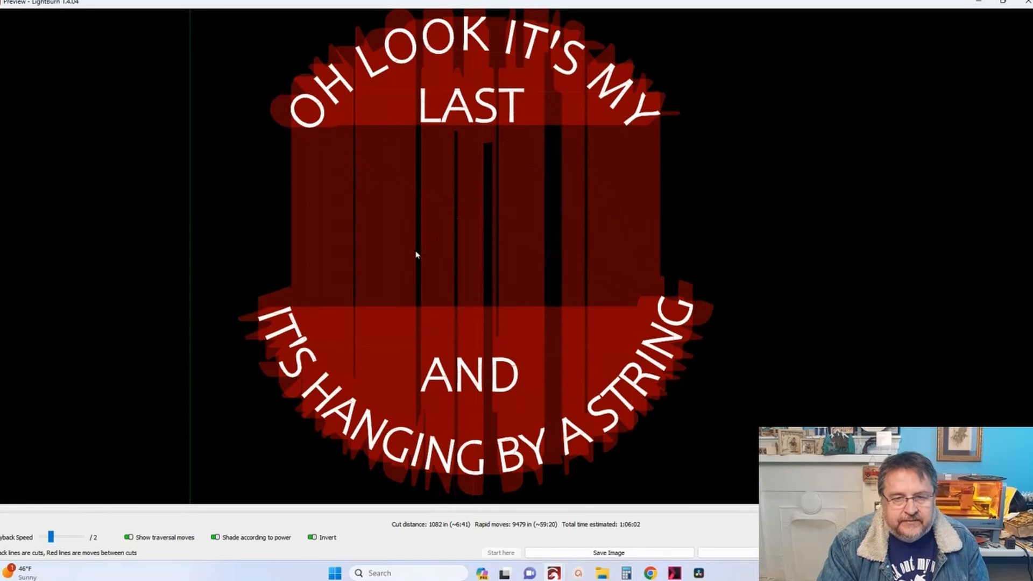
Examine the traversal moves around the middle ornament's separate text lines in the preview and compare them with the first ornament's
scroll(416, 254, down, 5)
scroll(477, 232, down, 3)
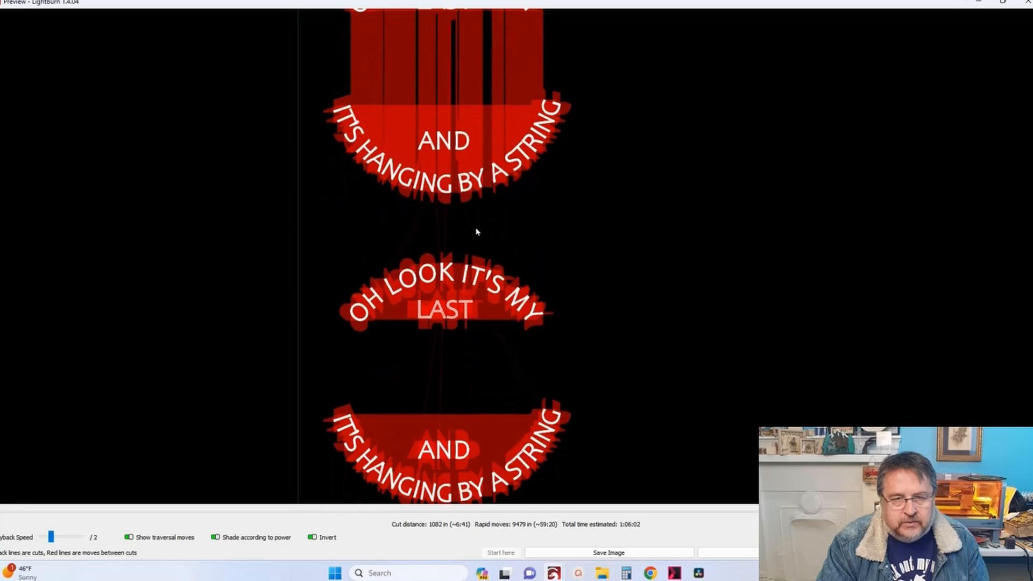
scroll(478, 302, down, 4)
scroll(457, 266, up, 3)
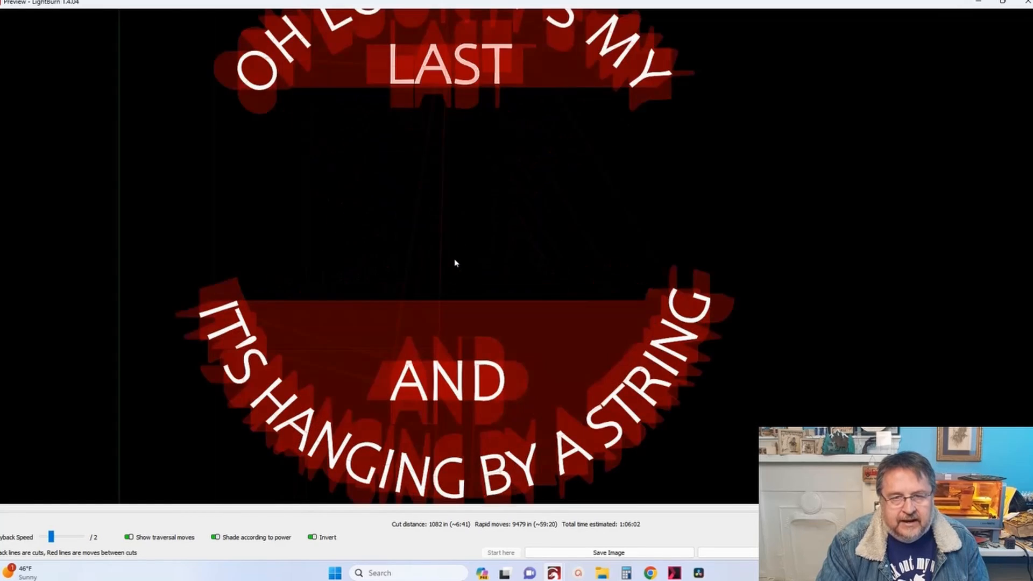
drag(454, 262, 461, 292)
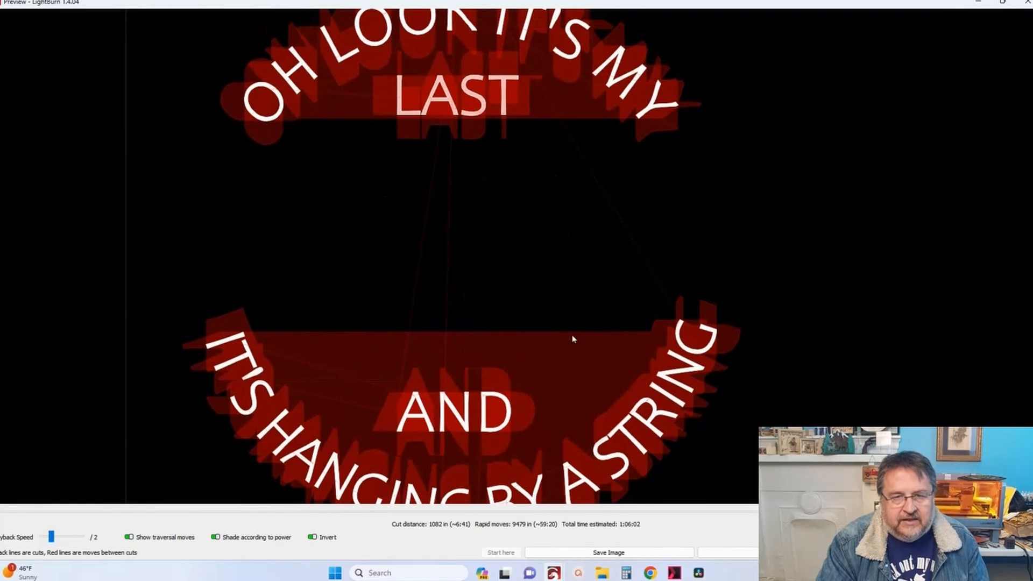
scroll(492, 237, down, 2)
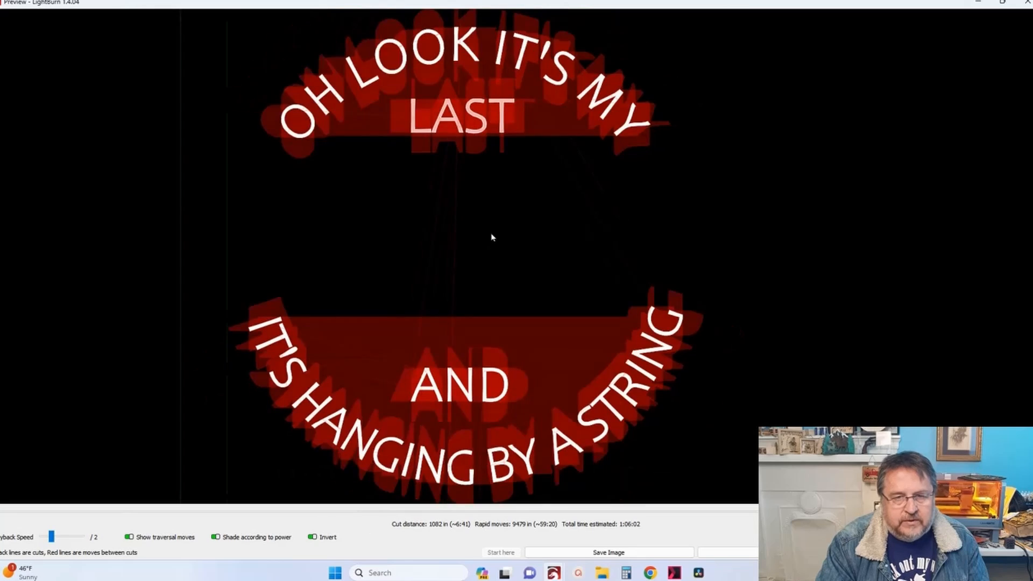
scroll(492, 238, down, 1)
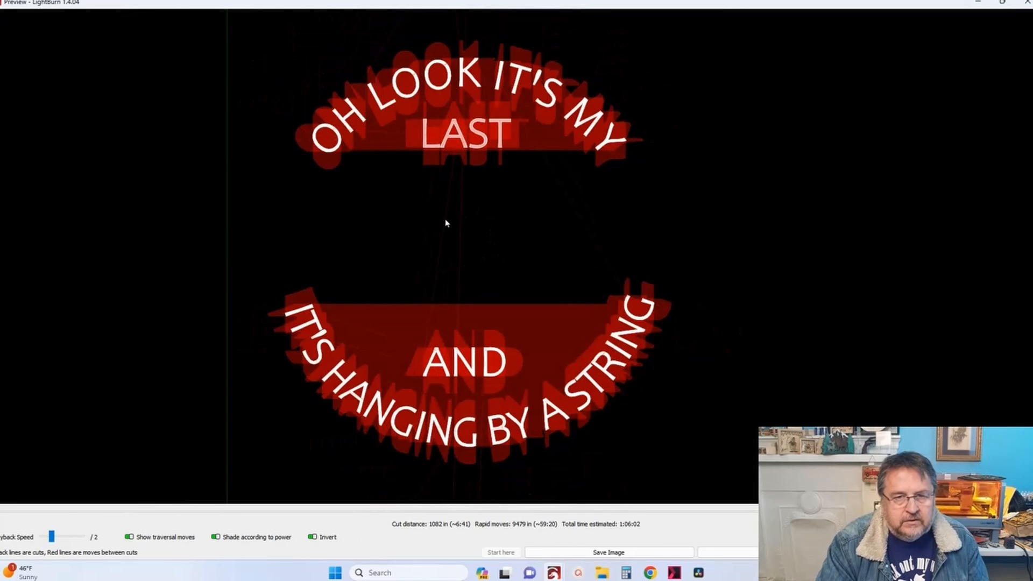
scroll(411, 285, down, 2)
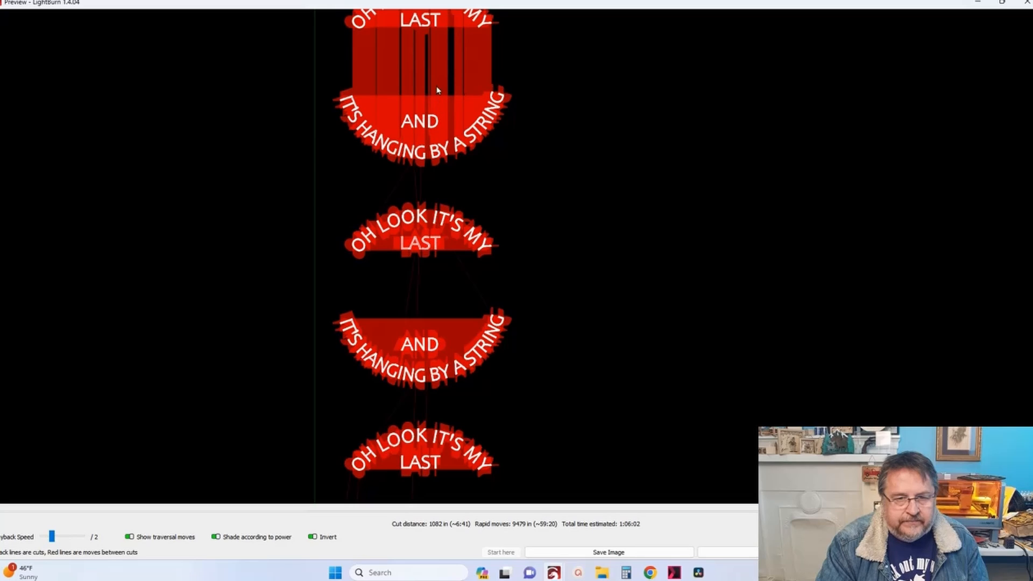
scroll(419, 246, up, 3)
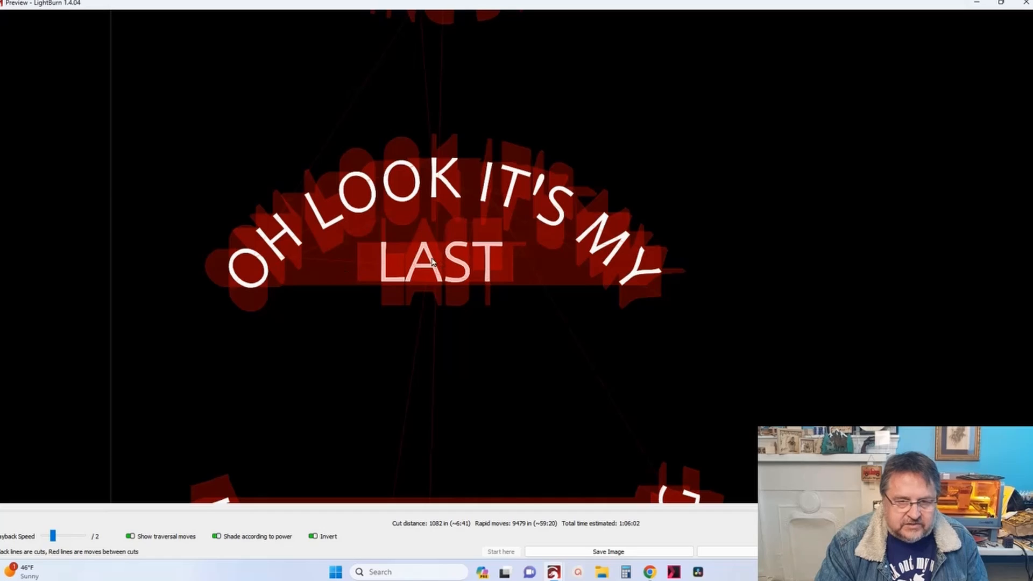
scroll(458, 209, up, 2)
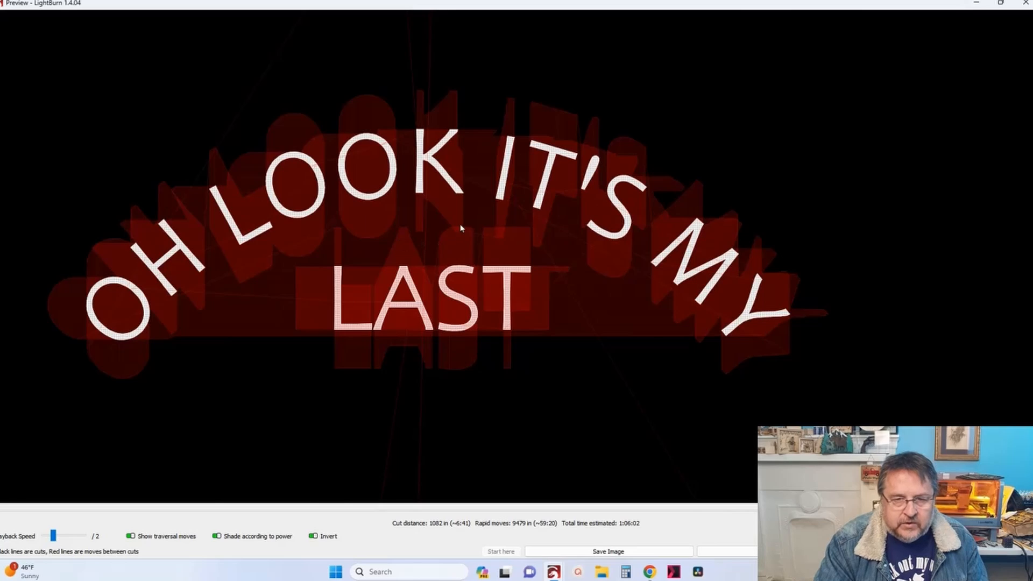
Examine up close how the traversal moves of the middle ornament's arched line overlap those of the word LAST
scroll(461, 228, up, 3)
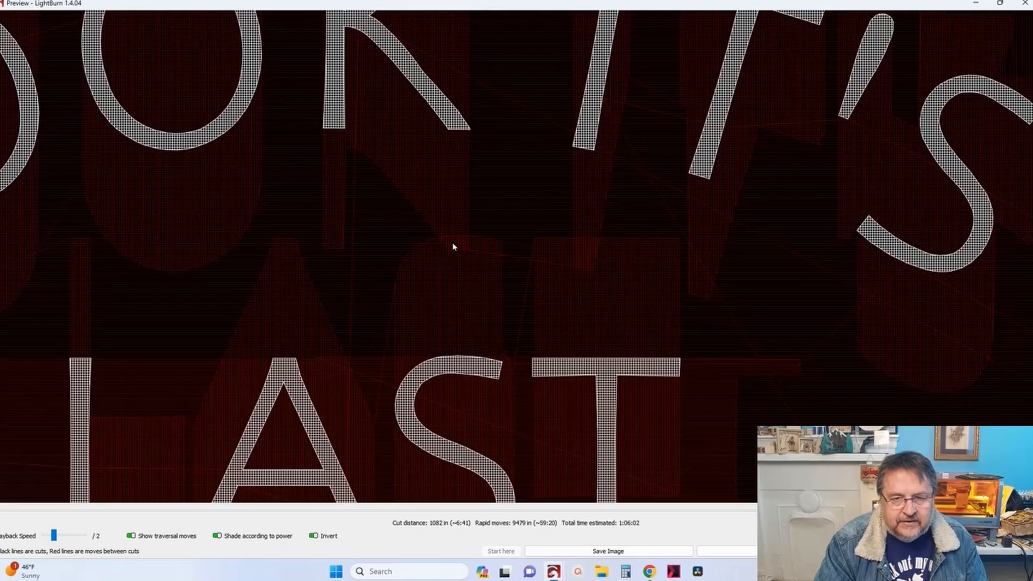
scroll(453, 246, down, 3)
scroll(535, 250, up, 6)
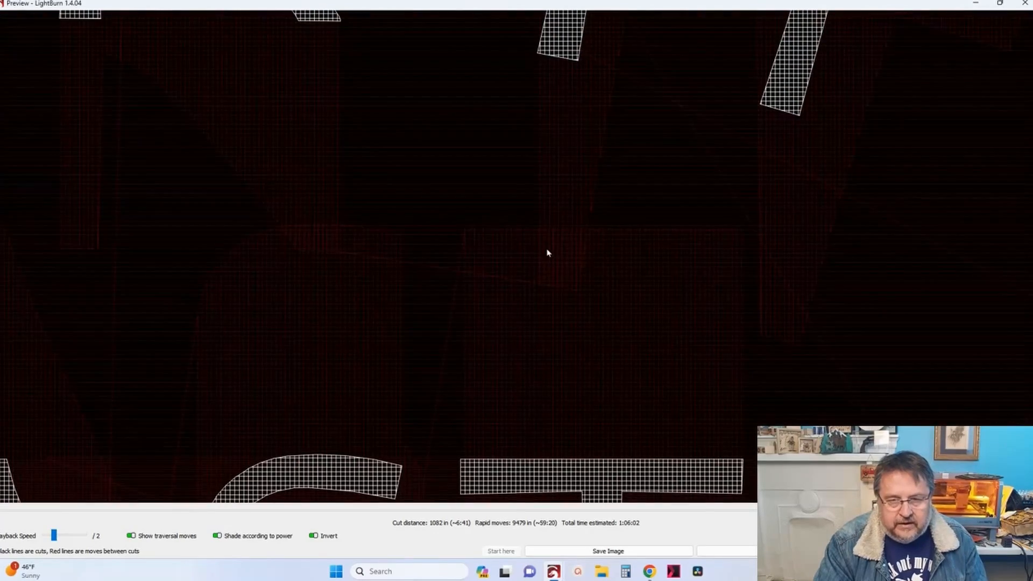
scroll(548, 253, down, 5)
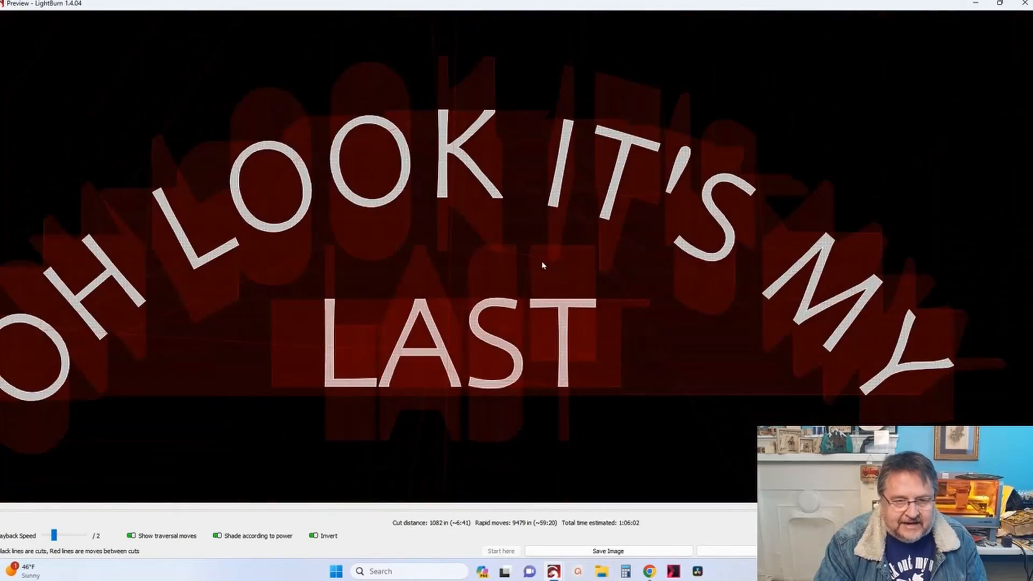
scroll(386, 253, down, 6)
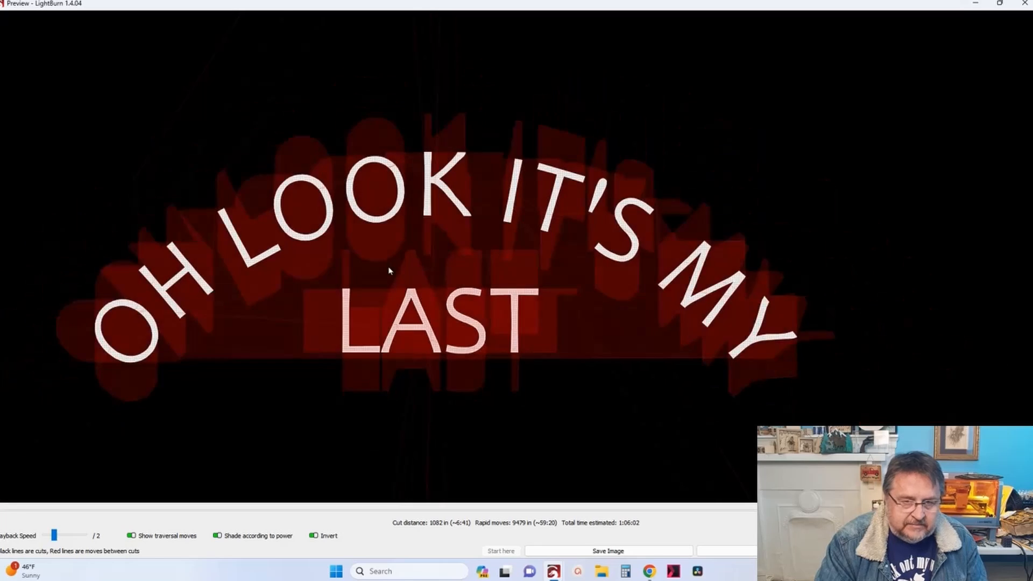
scroll(406, 318, down, 5)
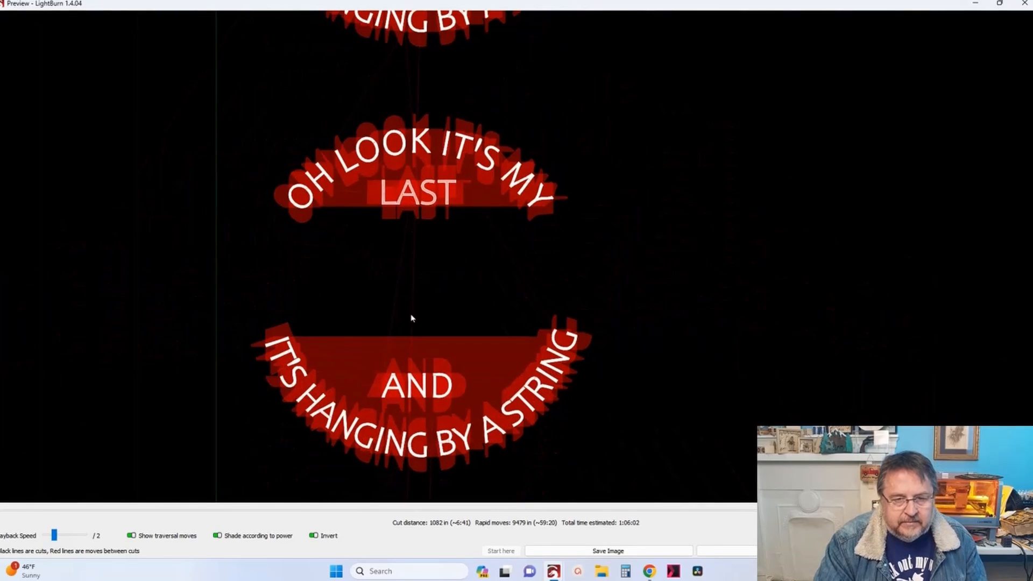
Examine the traversal moves of the bottom ornament's grouped upper text in the preview and compare them with the middle ornament's
scroll(398, 253, up, 5)
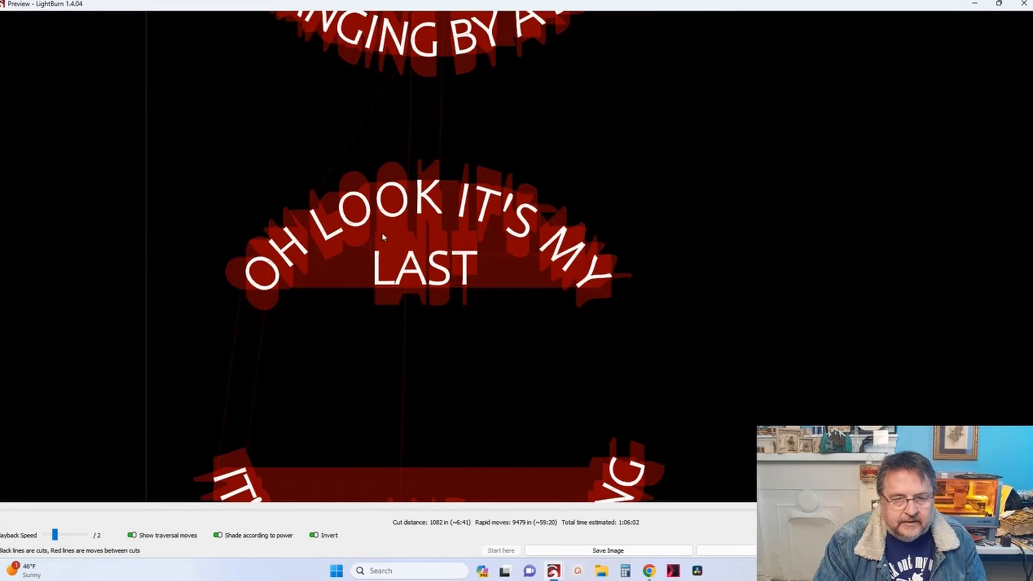
scroll(383, 237, down, 3)
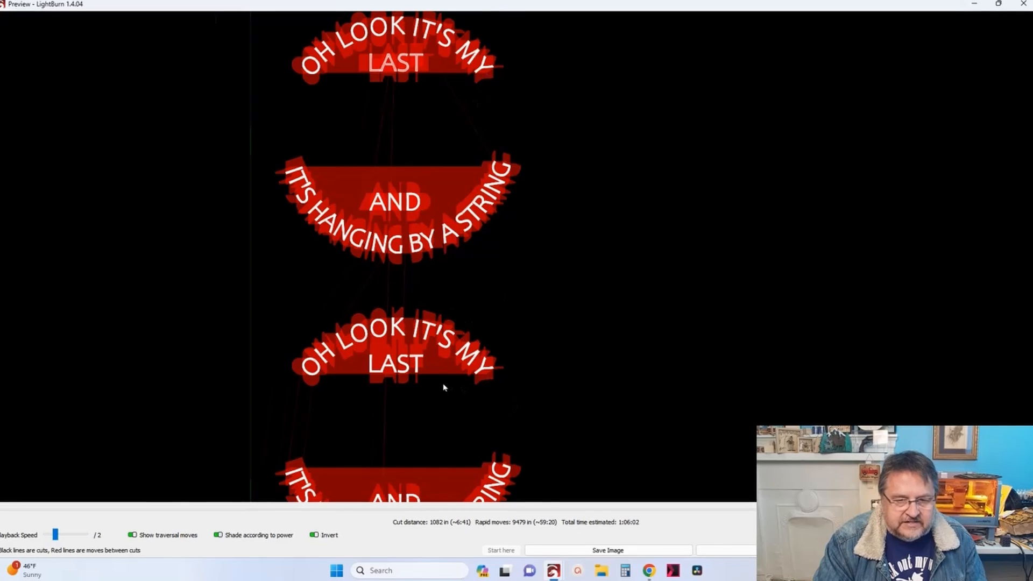
scroll(445, 388, up, 2)
scroll(454, 374, up, 2)
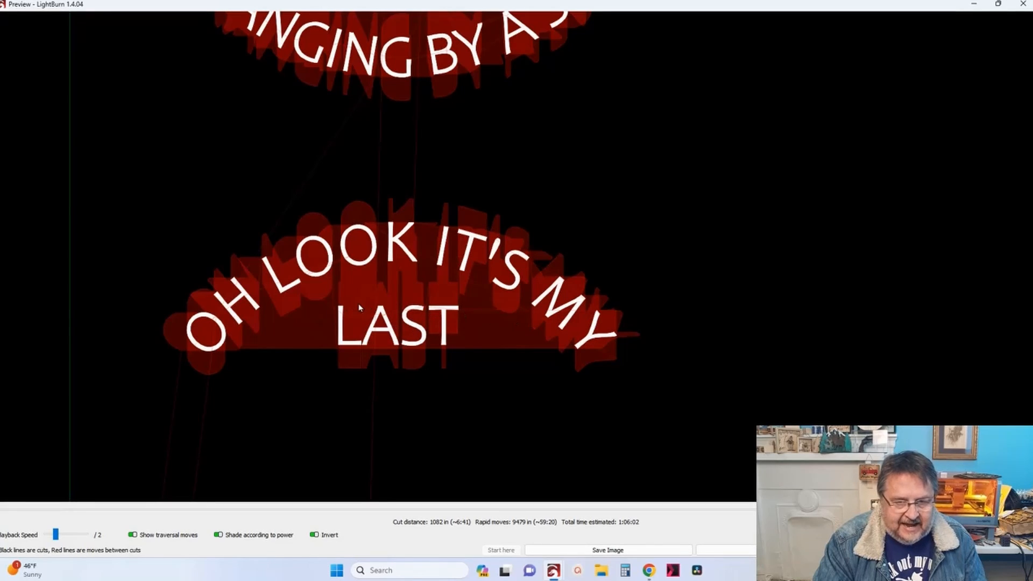
drag(348, 304, 285, 293)
drag(373, 333, 381, 350)
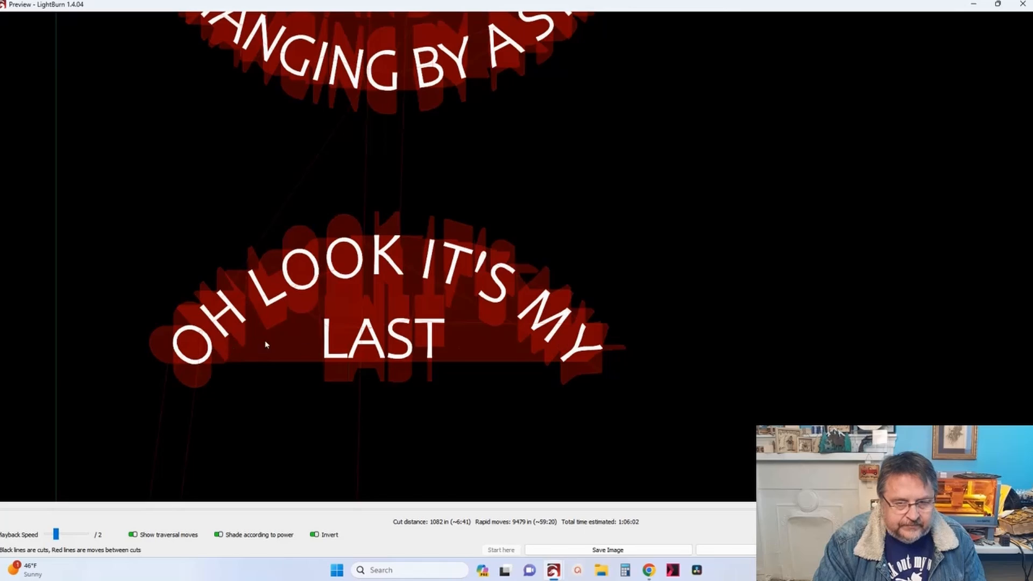
scroll(293, 334, down, 1)
drag(336, 248, 346, 418)
scroll(345, 418, down, 1)
drag(385, 278, 363, 471)
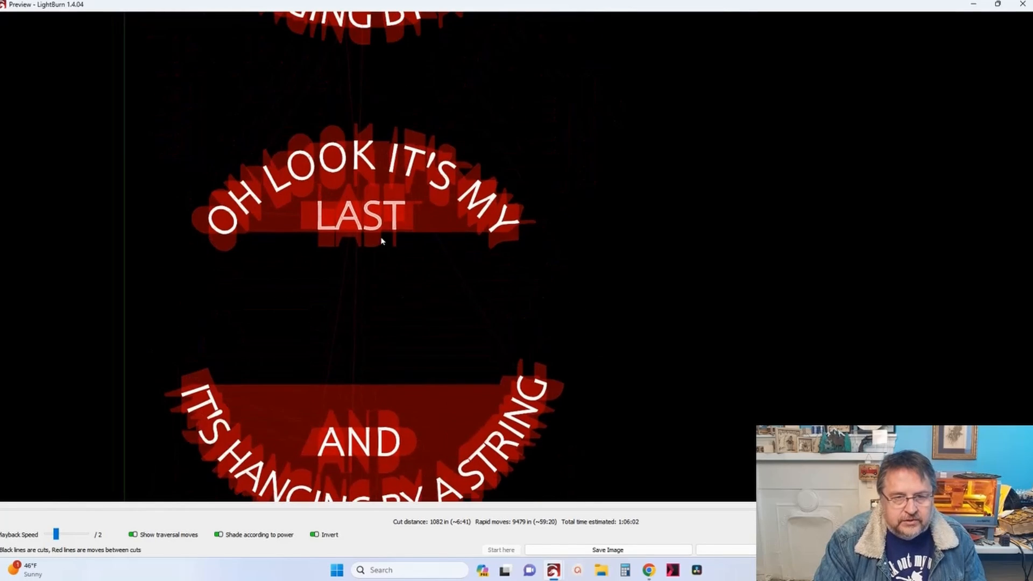
Compare the traversal moves around the word LAST on the middle and bottom ornaments once more, and close the preview
scroll(380, 227, up, 2)
scroll(344, 217, up, 2)
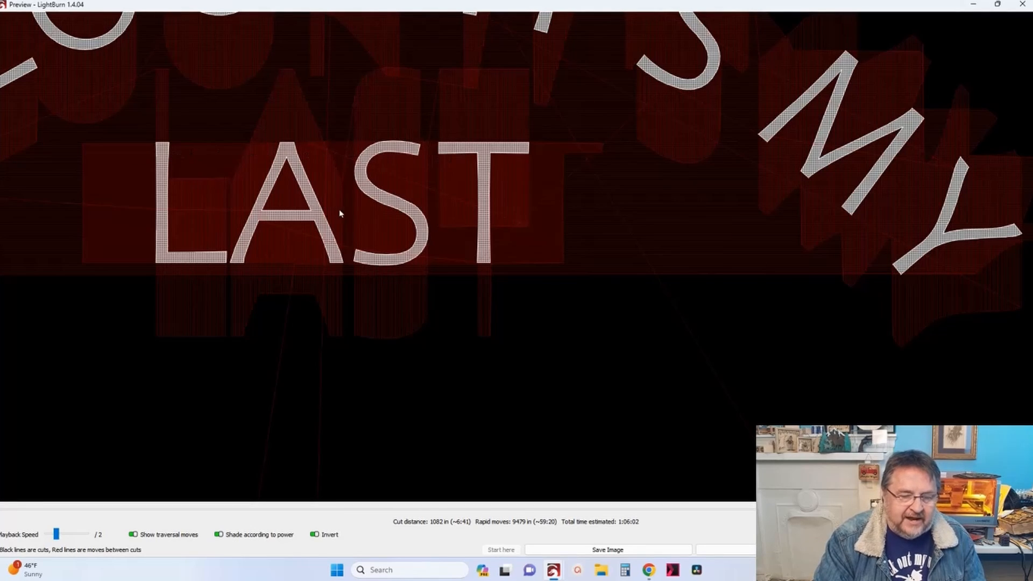
scroll(340, 214, down, 6)
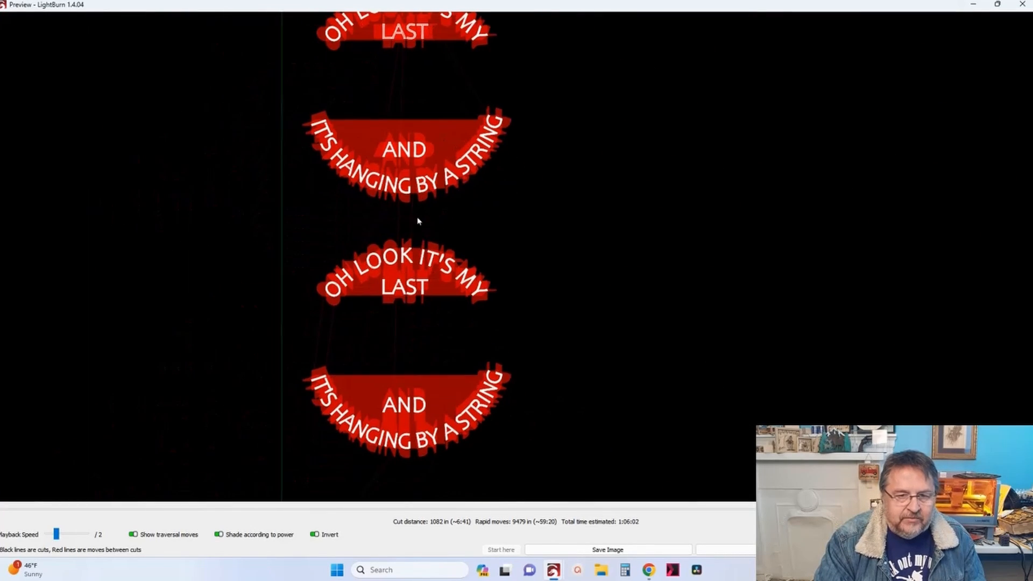
scroll(397, 287, up, 4)
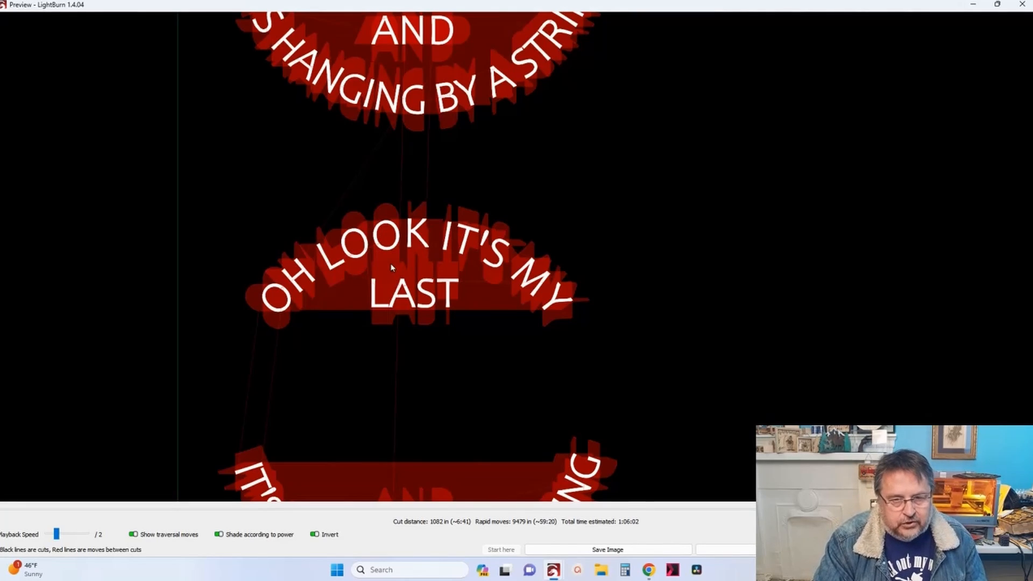
scroll(391, 267, up, 1)
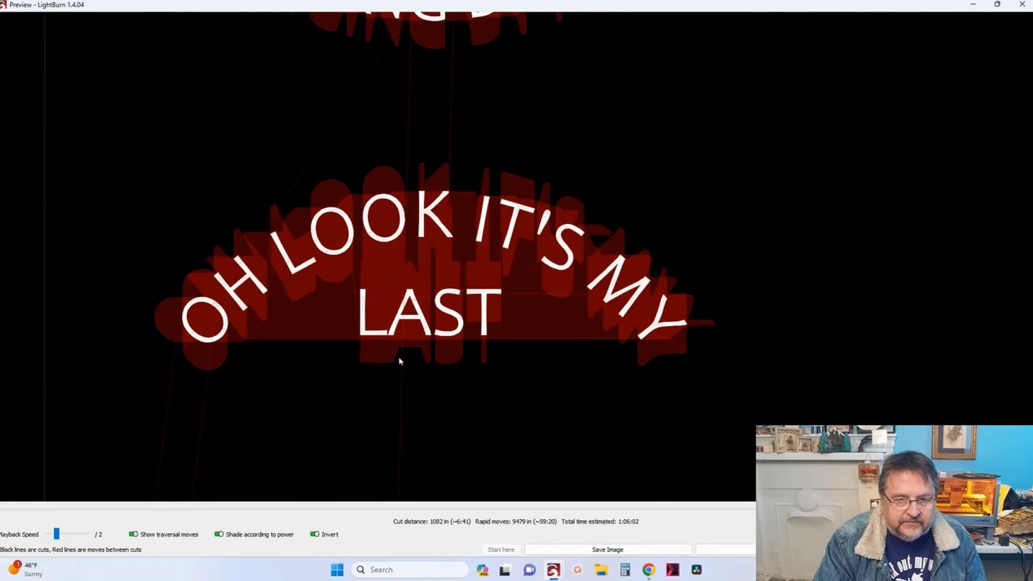
scroll(404, 308, down, 5)
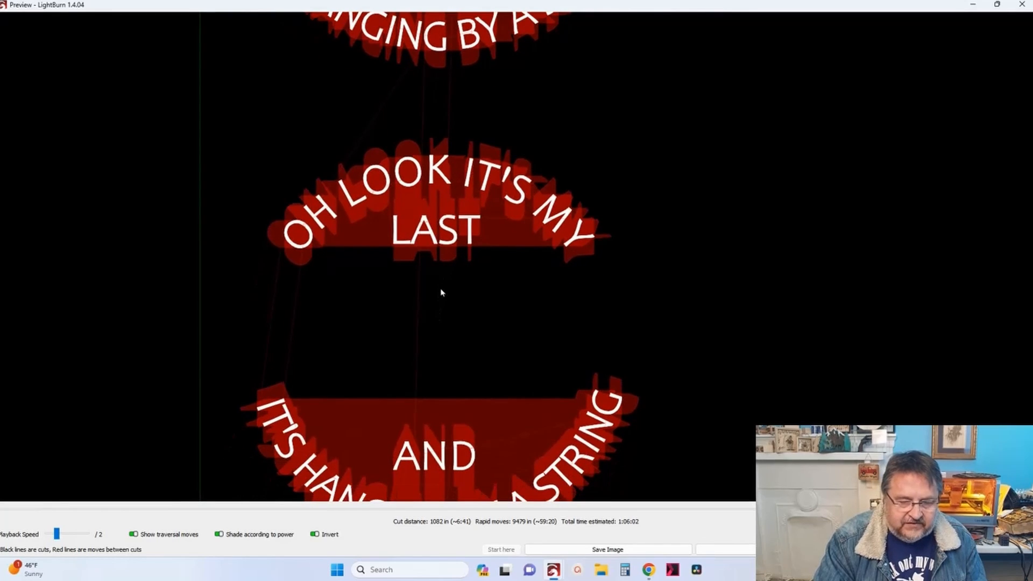
scroll(442, 292, down, 3)
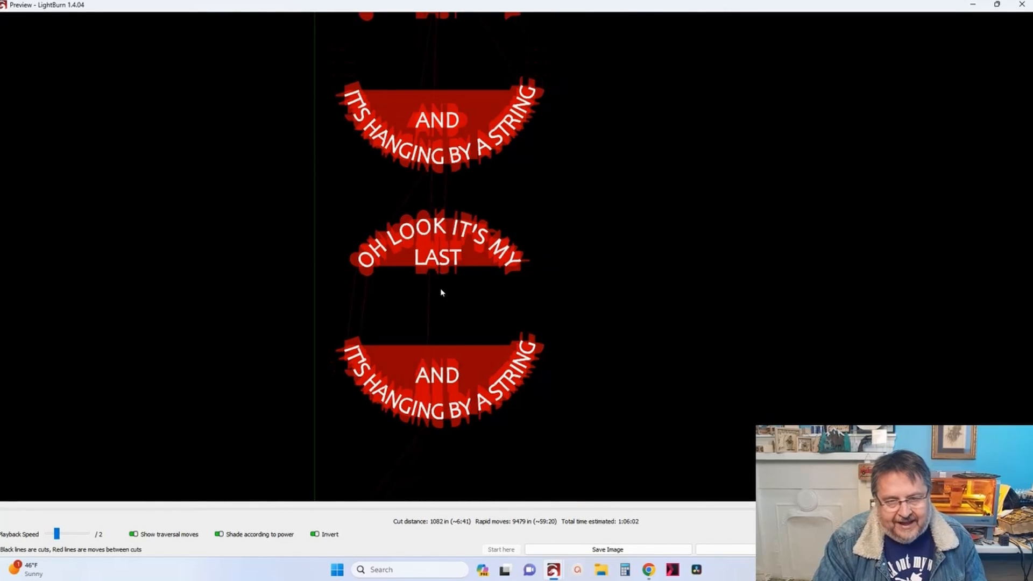
click(1022, 4)
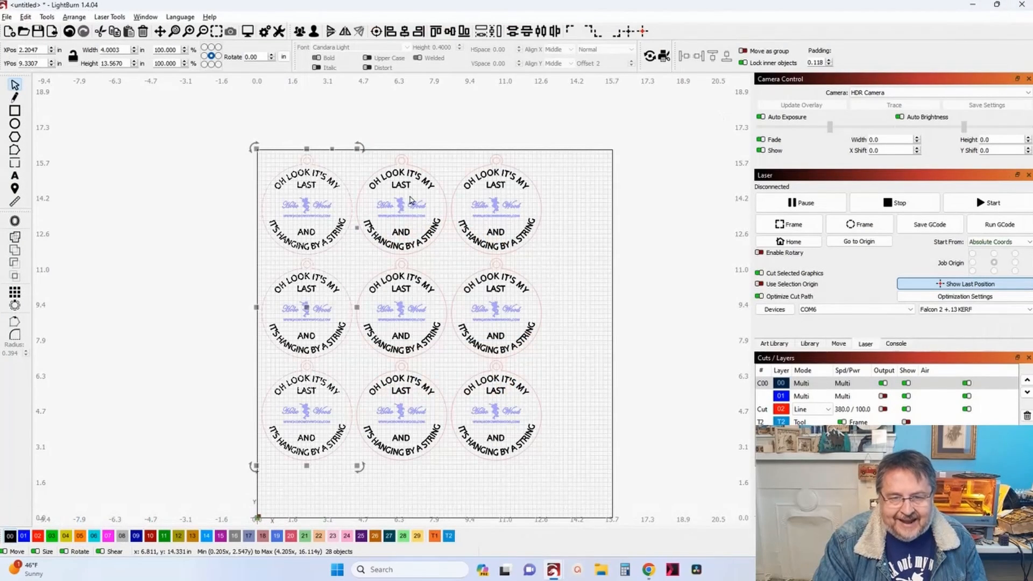
Clear the selection and check the fill grouping options in the cut settings of layer C00 without changing them
click(562, 246)
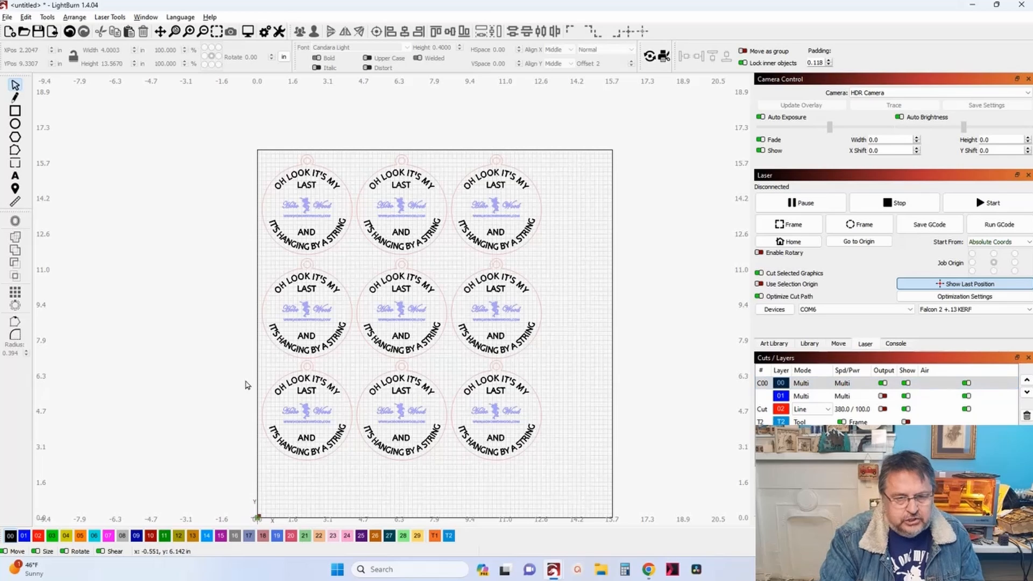
scroll(280, 380, up, 3)
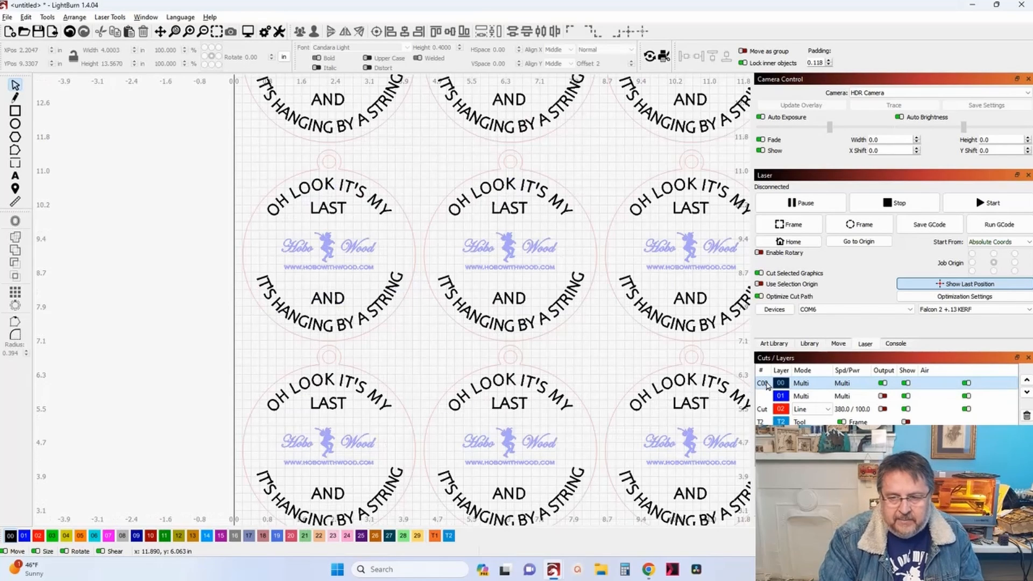
double_click(767, 383)
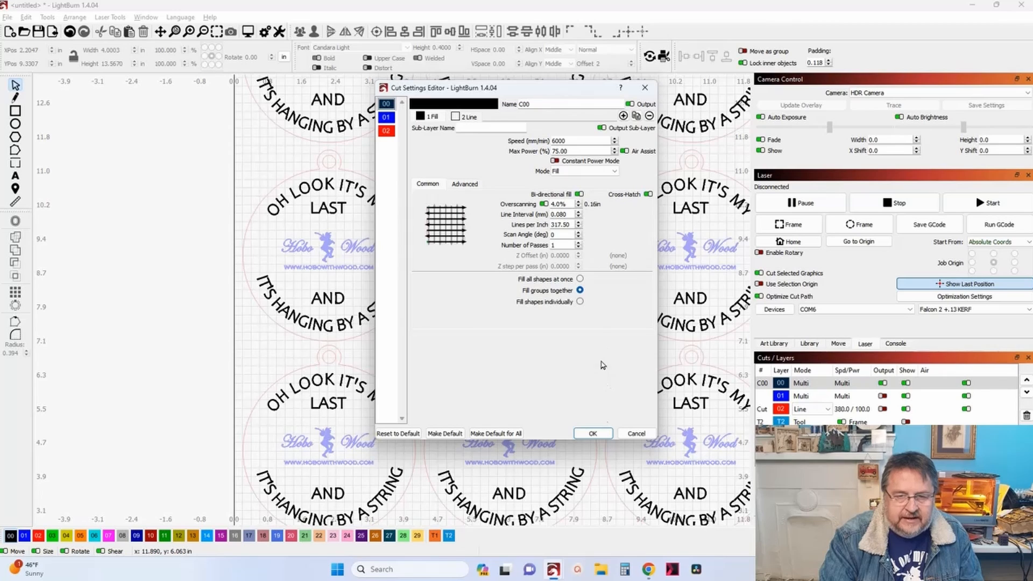
click(647, 89)
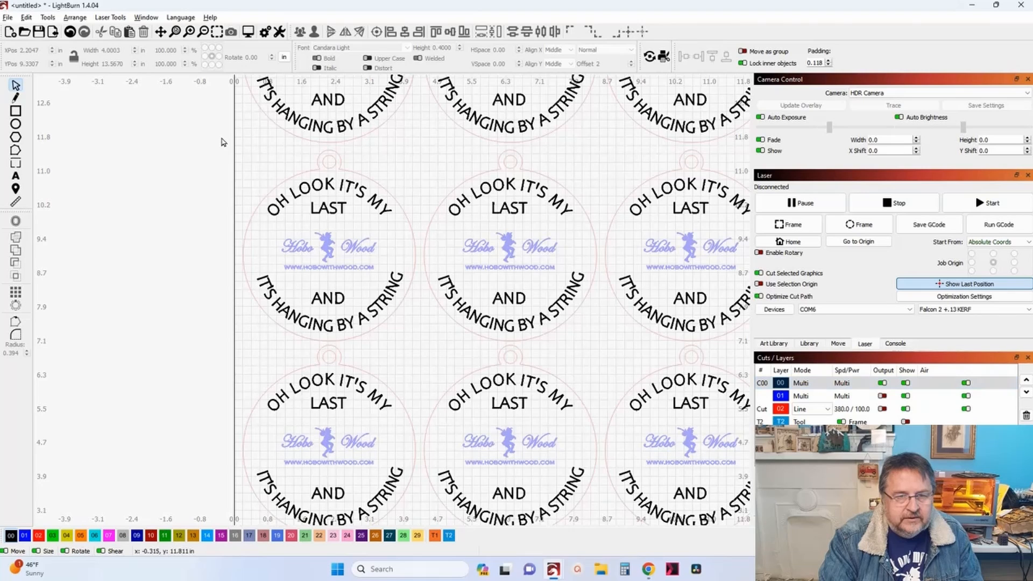
Select only the bottom ornament of the first column and preview its engraving moves and time estimate, closing the preview when done
drag(213, 351, 226, 223)
drag(192, 187, 442, 446)
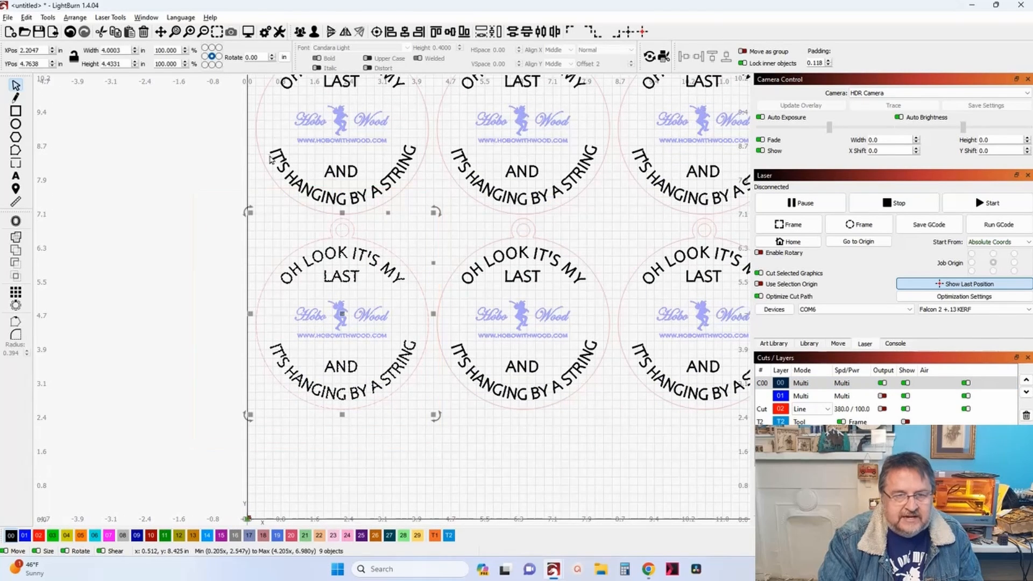
click(248, 31)
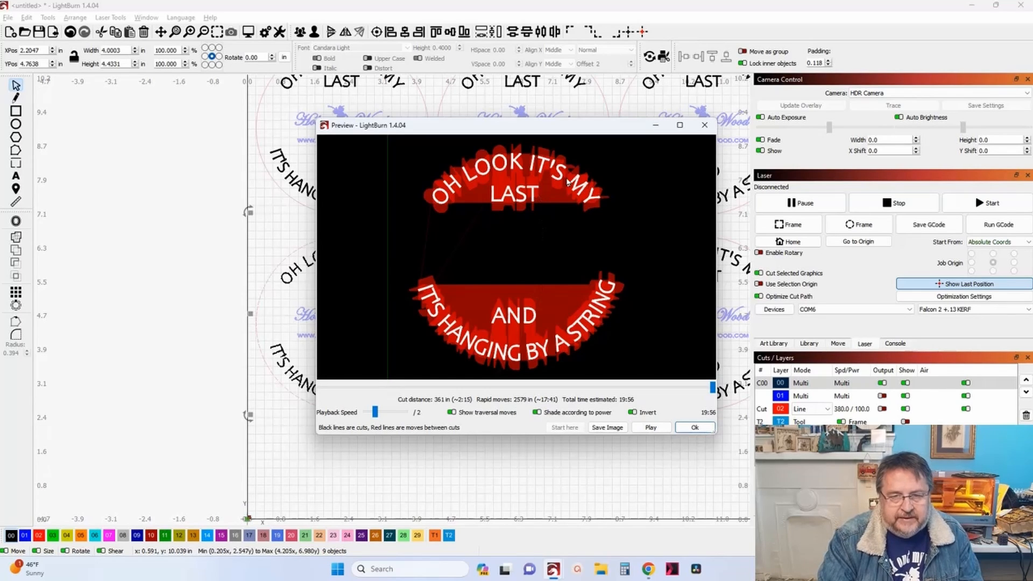
click(705, 126)
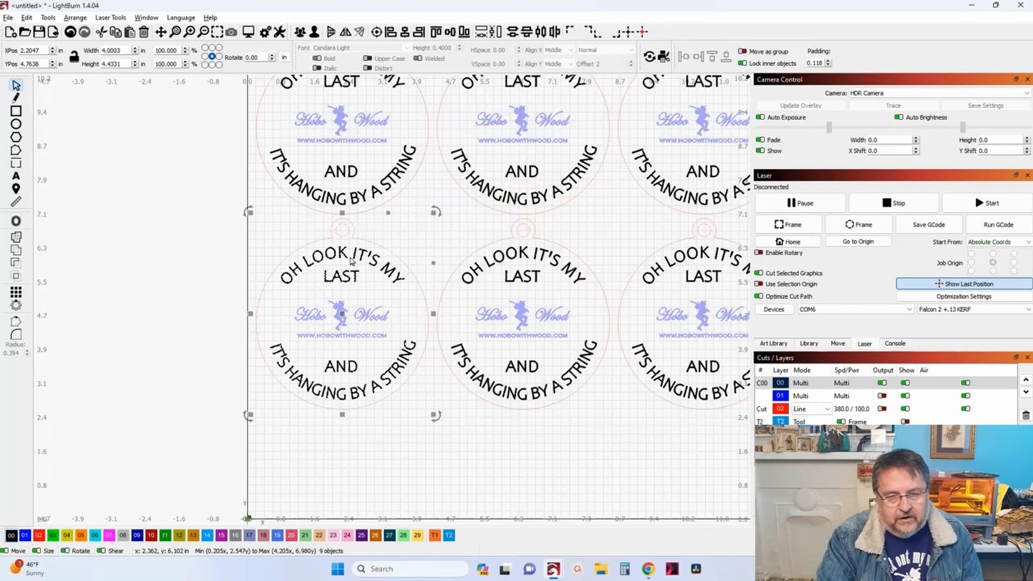
drag(416, 235, 354, 321)
scroll(353, 322, down, 3)
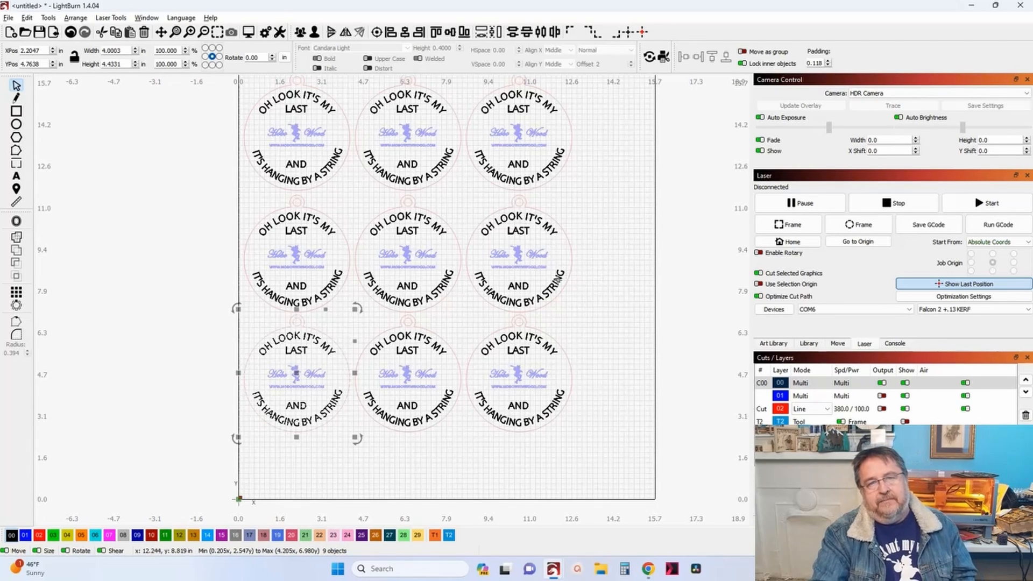
drag(553, 288, 545, 366)
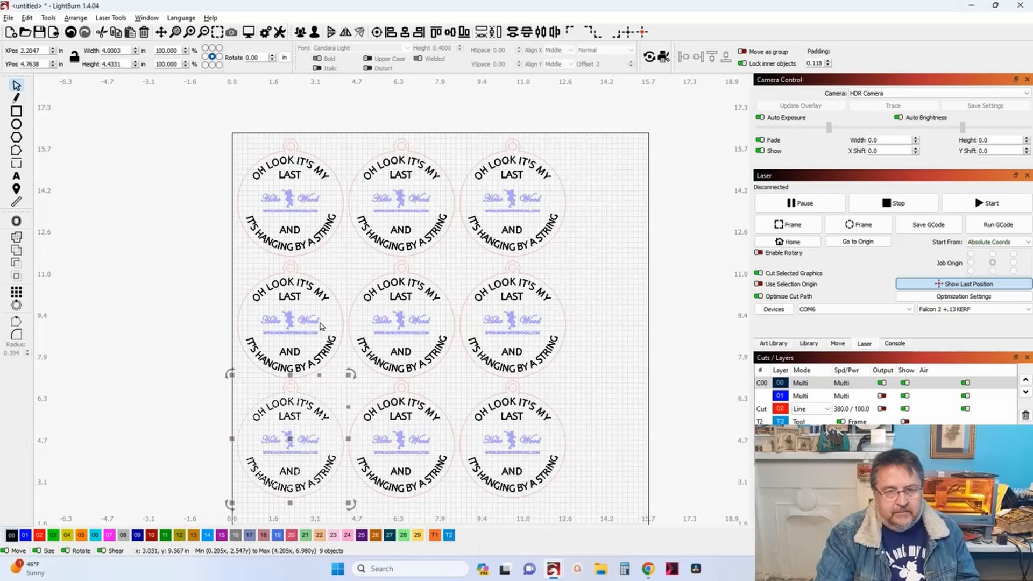